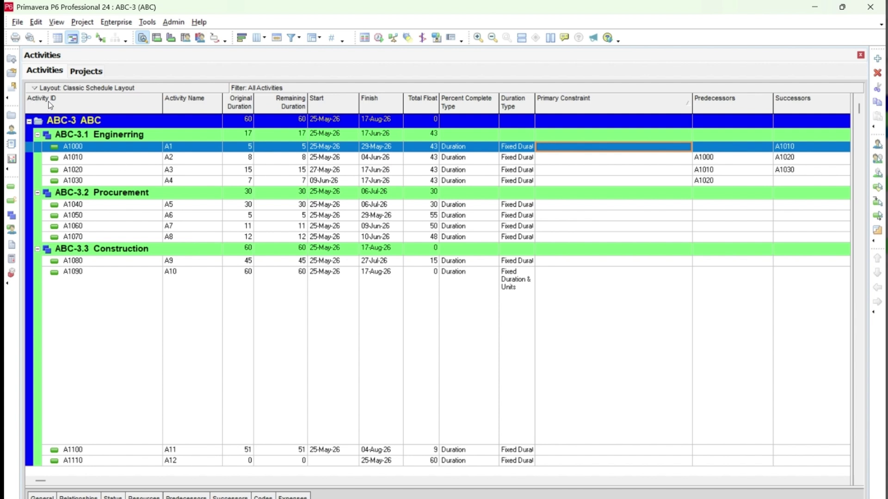
- Narrow the Activity ID column in the activity table to just fit the activity IDs
{"action": "left_click_drag", "start_coordinate": [162, 99], "coordinate": [87, 101]}
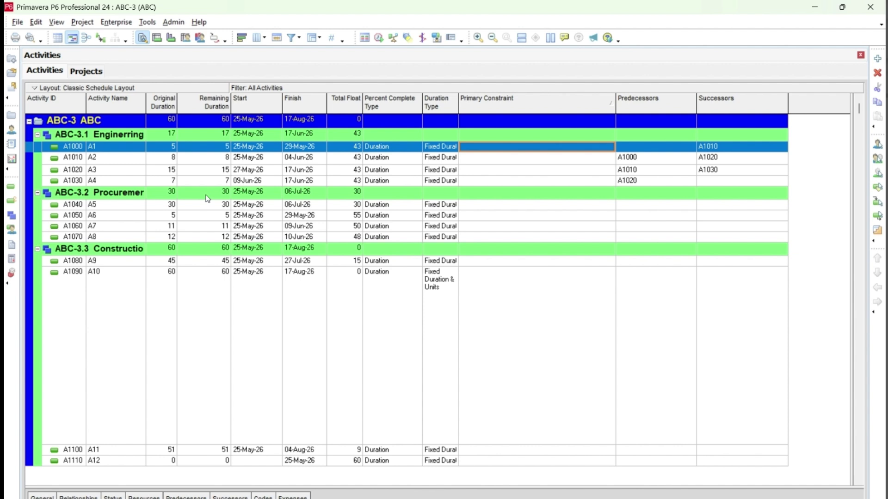
{"action": "key", "text": "ctrl+f"}
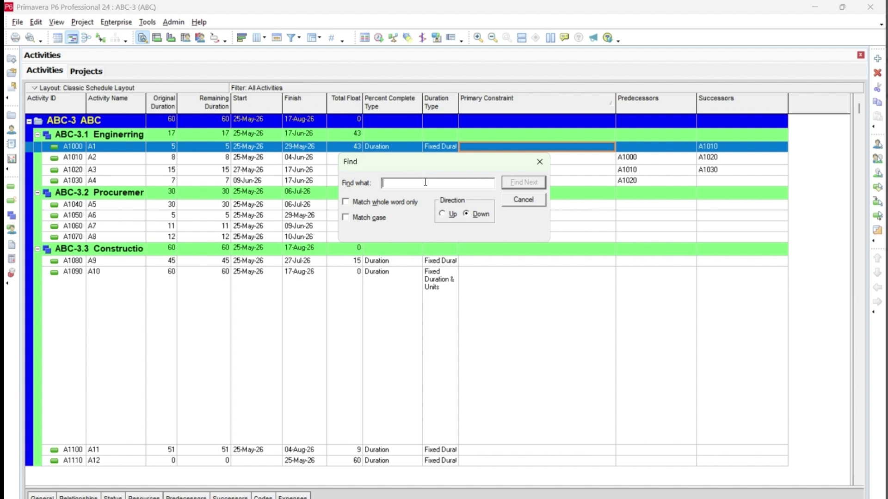
{"action": "left_click", "coordinate": [539, 162]}
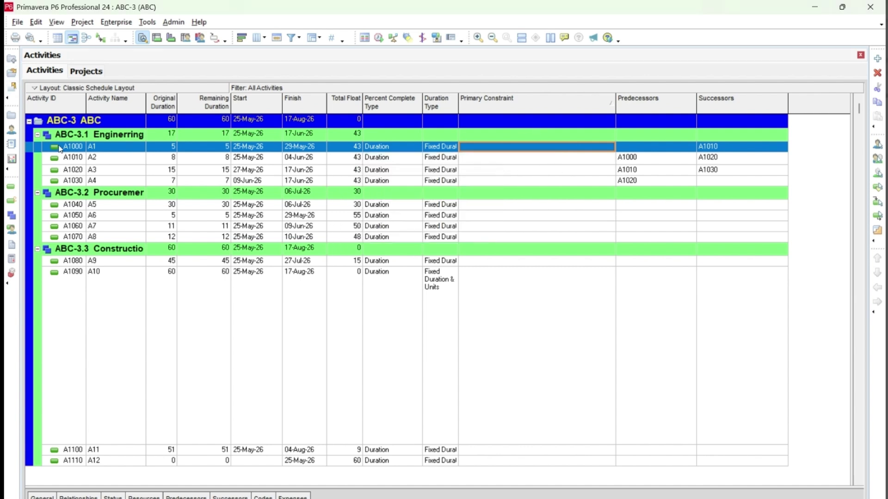
- Start renumbering the IDs of activities A1000 through A1030 with the Auto-number option
{"action": "key", "text": "shift+Down"}
{"action": "key", "text": "shift+Down"}
{"action": "key", "text": "shift+Down"}
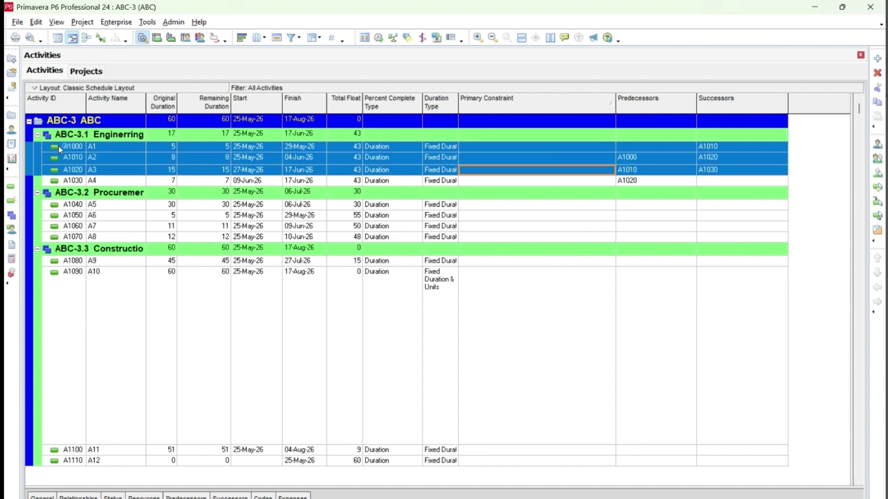
{"action": "right_click", "coordinate": [61, 148]}
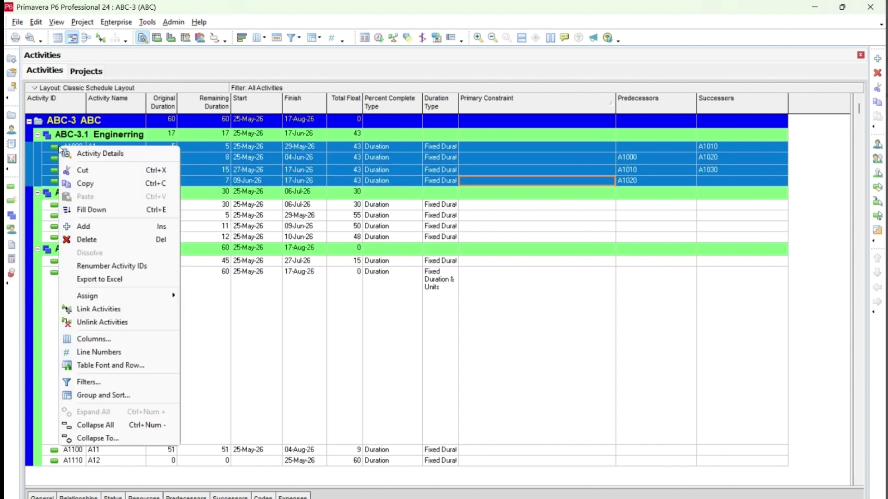
{"action": "left_click", "coordinate": [117, 266]}
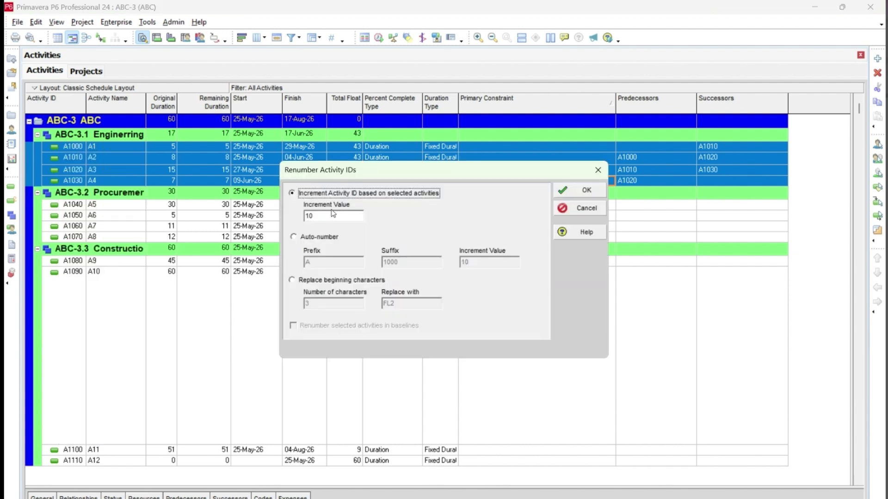
{"action": "left_click", "coordinate": [298, 239]}
{"action": "left_click", "coordinate": [324, 262]}
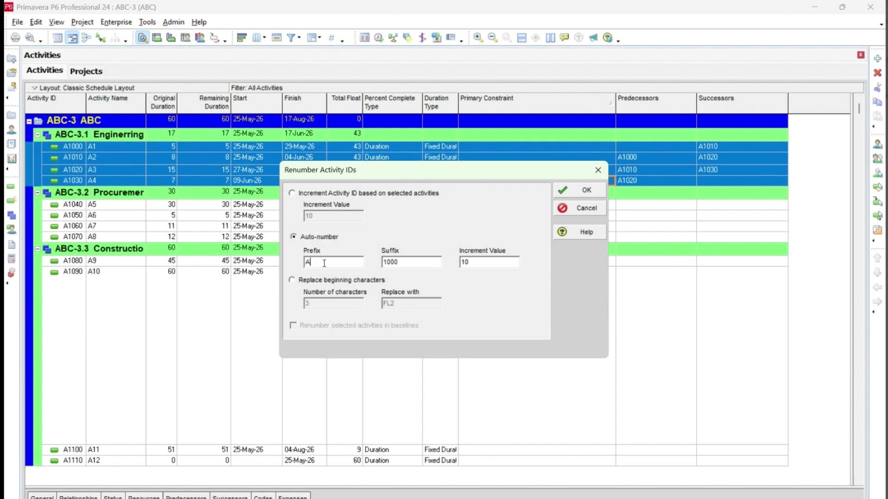
- Try to renumber the selected activities with a blank prefix, suffix 1000 and increment 10, then close the renumbering dialog
{"action": "key", "text": "BackSpace"}
{"action": "type", "text": "ABC"}
{"action": "key", "text": "BackSpace"}
{"action": "key", "text": "BackSpace"}
{"action": "key", "text": "BackSpace"}
{"action": "left_click", "coordinate": [588, 191]}
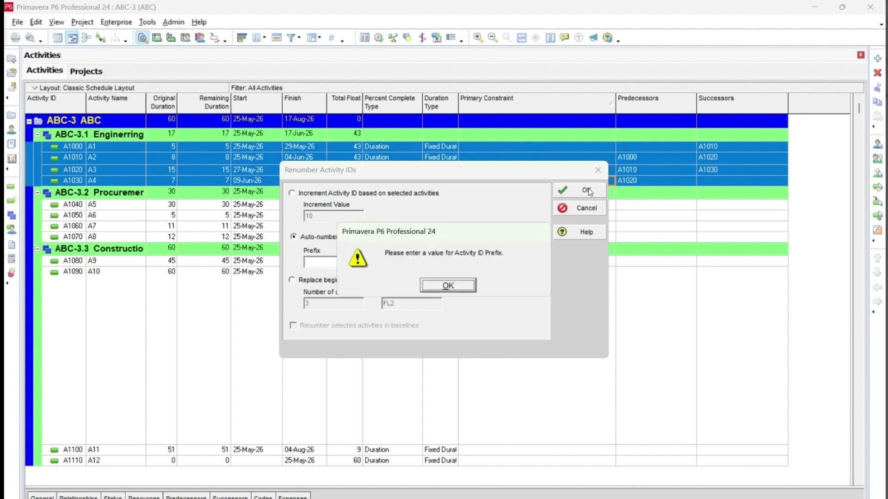
{"action": "left_click", "coordinate": [447, 285]}
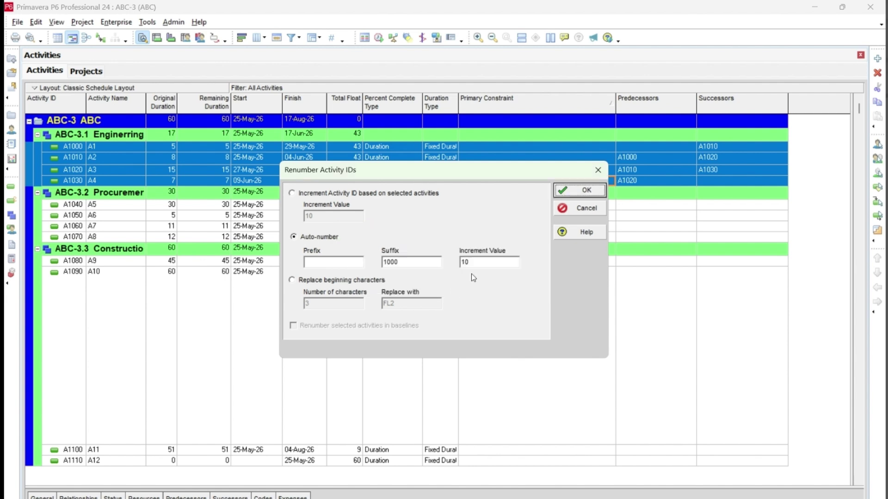
{"action": "left_click", "coordinate": [598, 170]}
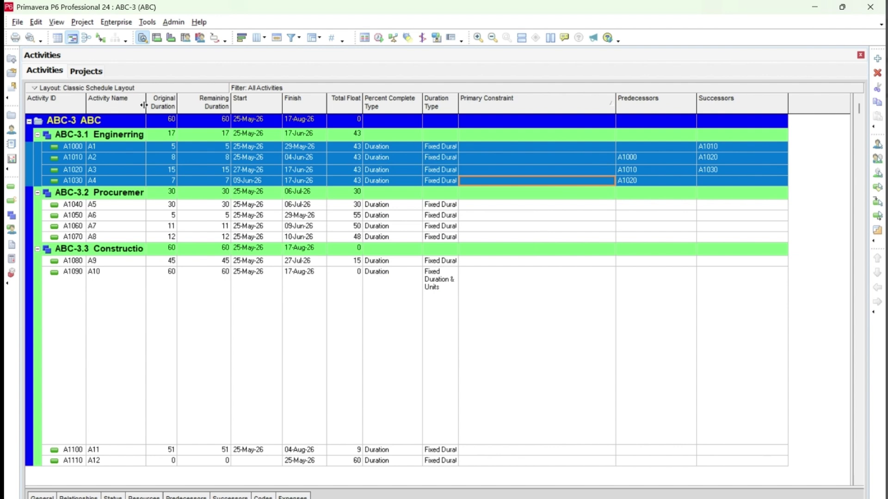
- Widen the Activity Name and Original Duration columns and enlarge the activity details area below the table
{"action": "left_click_drag", "start_coordinate": [186, 102], "coordinate": [209, 102]}
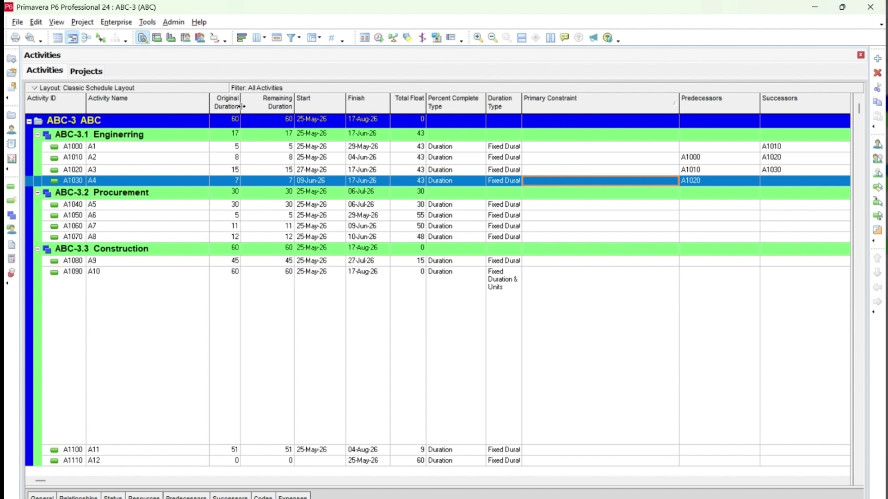
{"action": "left_click_drag", "start_coordinate": [240, 103], "coordinate": [253, 103]}
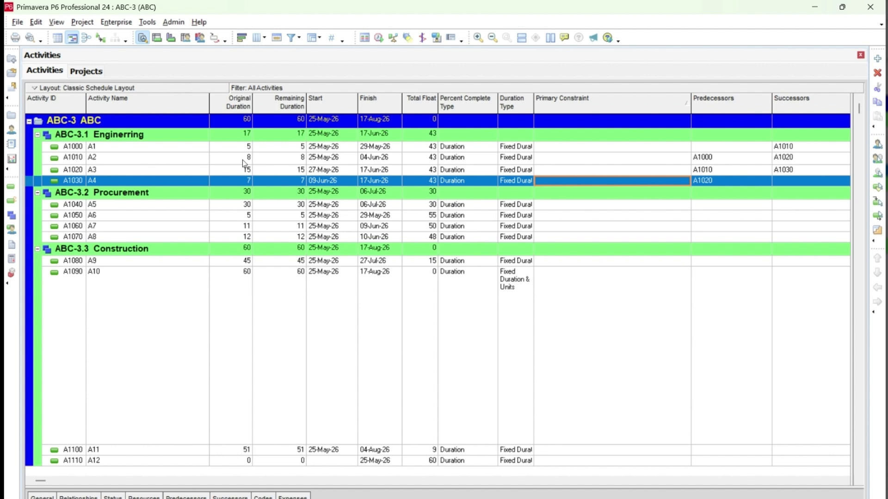
{"action": "left_click_drag", "start_coordinate": [465, 487], "coordinate": [492, 305]}
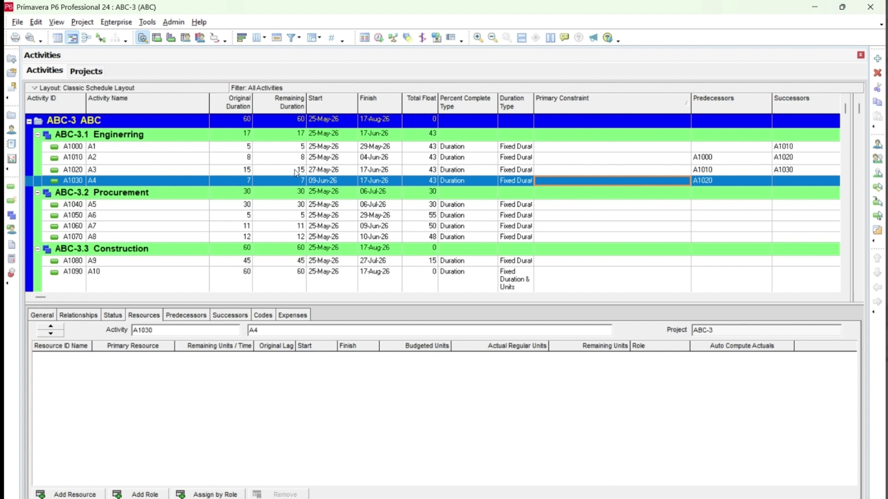
- Examine the original, actual, remaining and at-complete durations in the status details of activity A1030
{"action": "left_click", "coordinate": [114, 319]}
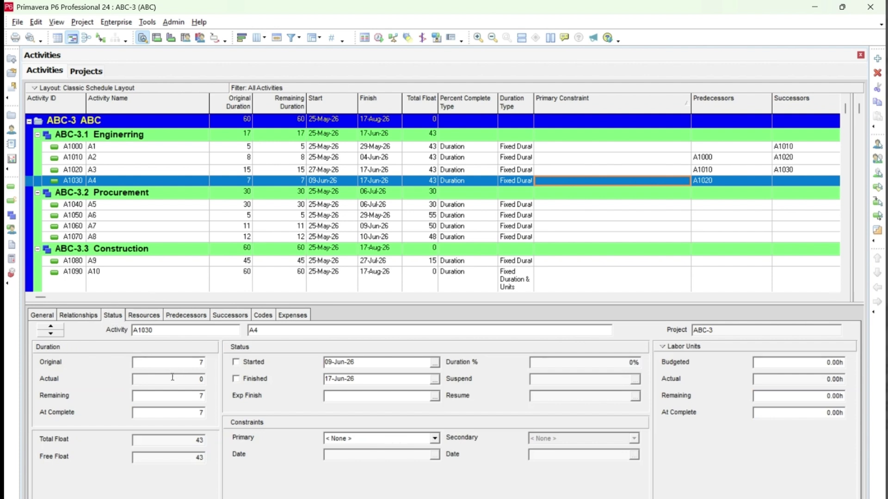
{"action": "left_click", "coordinate": [193, 365]}
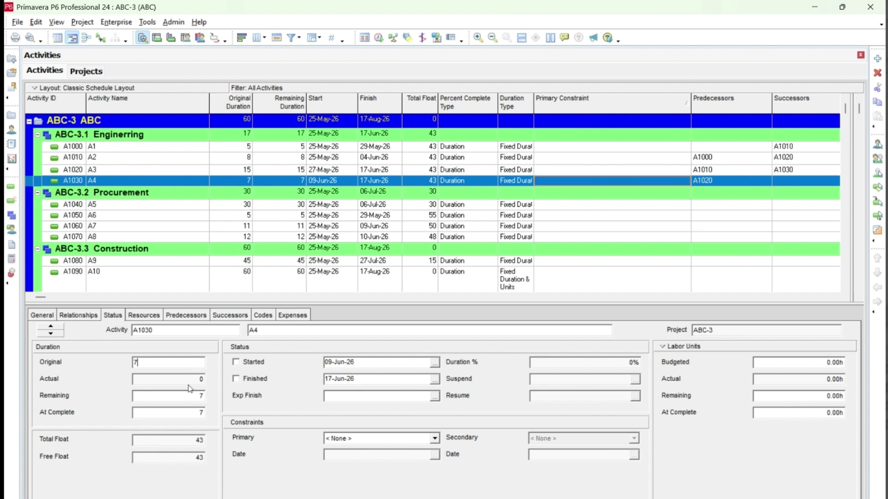
{"action": "left_click", "coordinate": [189, 376]}
{"action": "left_click", "coordinate": [194, 396]}
{"action": "left_click", "coordinate": [190, 412]}
- Compare the status details of activities A1000, A1010, A1020 and A1030, including their total and free float
{"action": "left_click", "coordinate": [168, 160]}
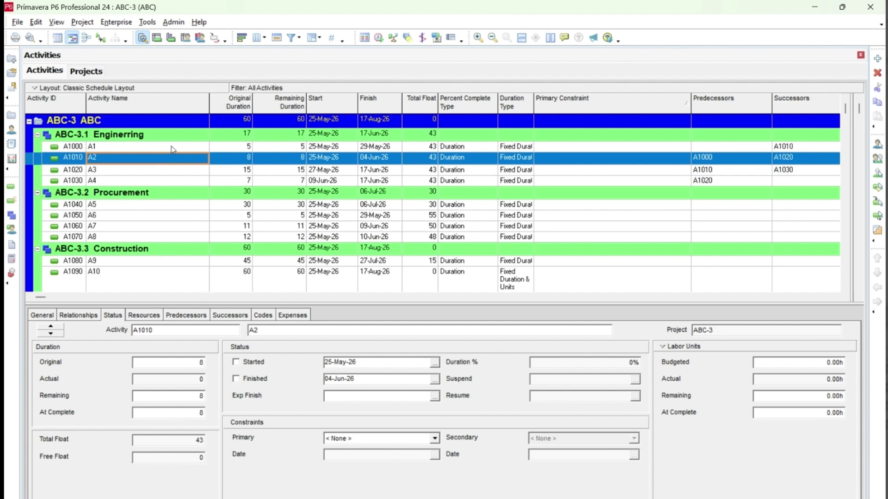
{"action": "left_click", "coordinate": [173, 147]}
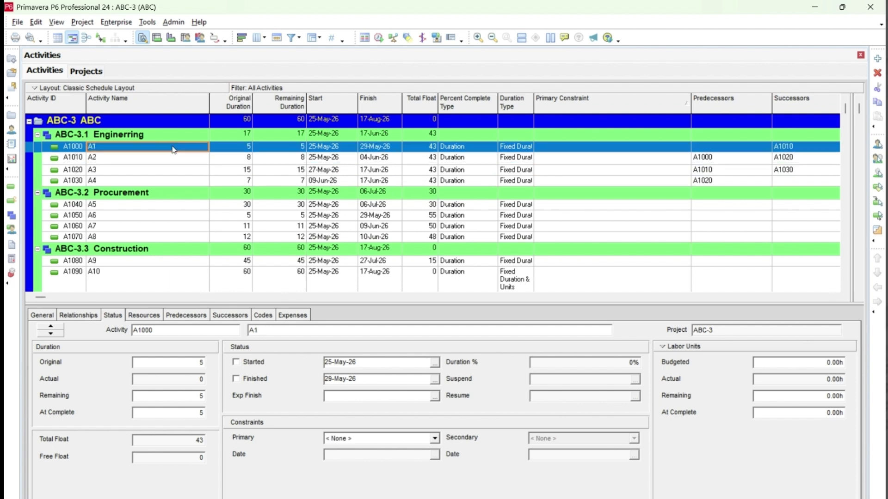
{"action": "left_click", "coordinate": [148, 159]}
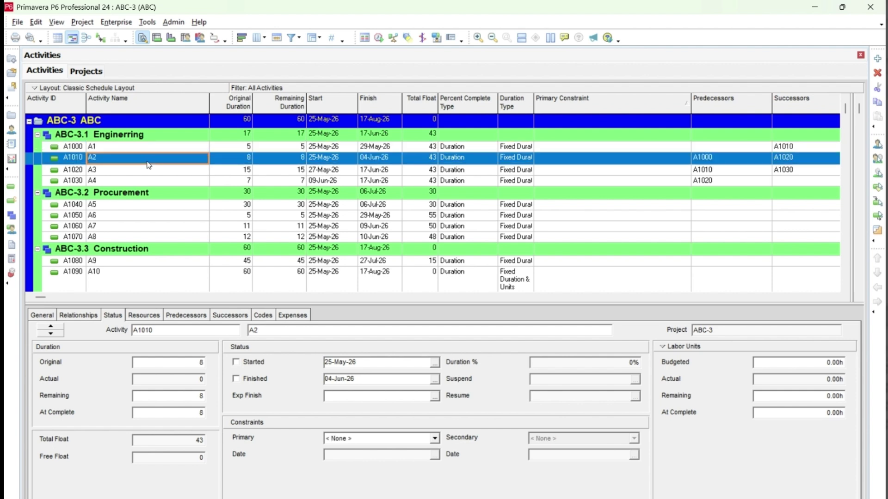
{"action": "left_click", "coordinate": [125, 175]}
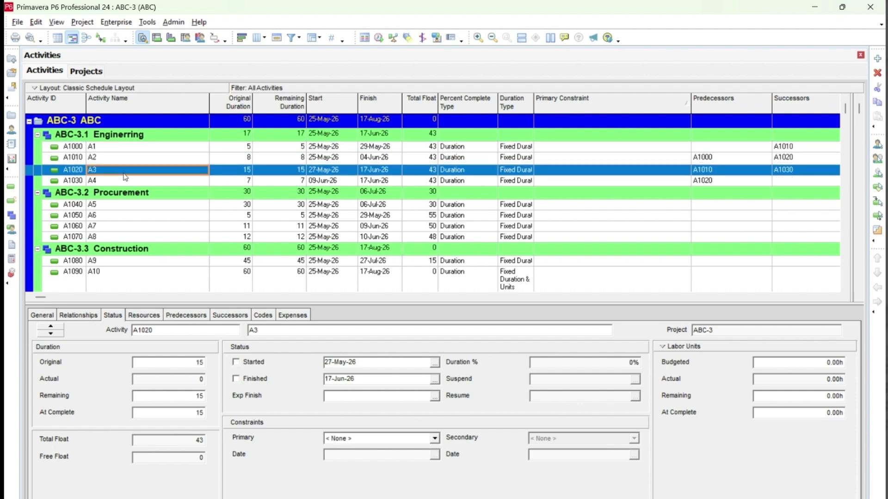
{"action": "left_click", "coordinate": [120, 181]}
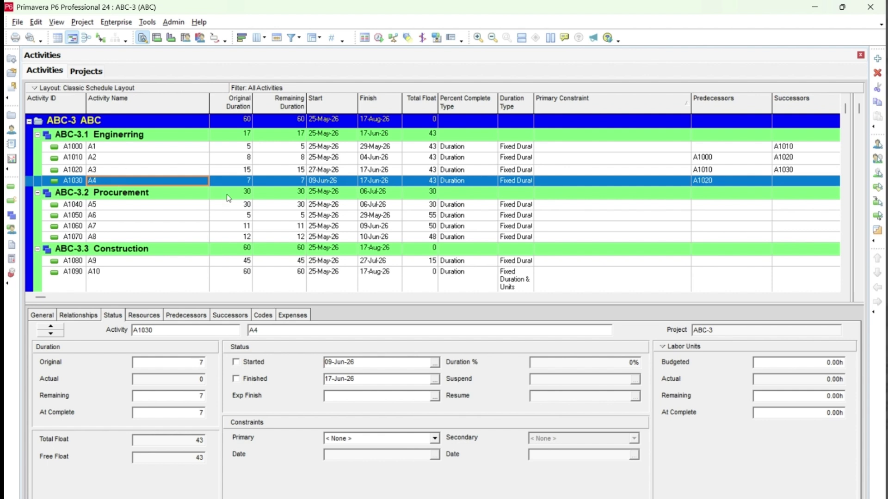
- Check the successors and predecessors of activity A1030, and the predecessors of A1040 and A1050
{"action": "left_click", "coordinate": [230, 315]}
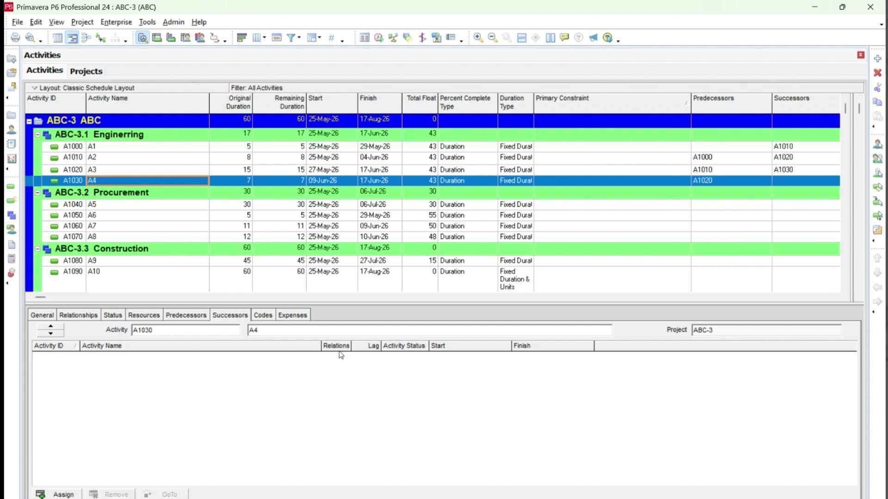
{"action": "left_click", "coordinate": [126, 210]}
{"action": "left_click", "coordinate": [128, 183]}
{"action": "left_click", "coordinate": [189, 316]}
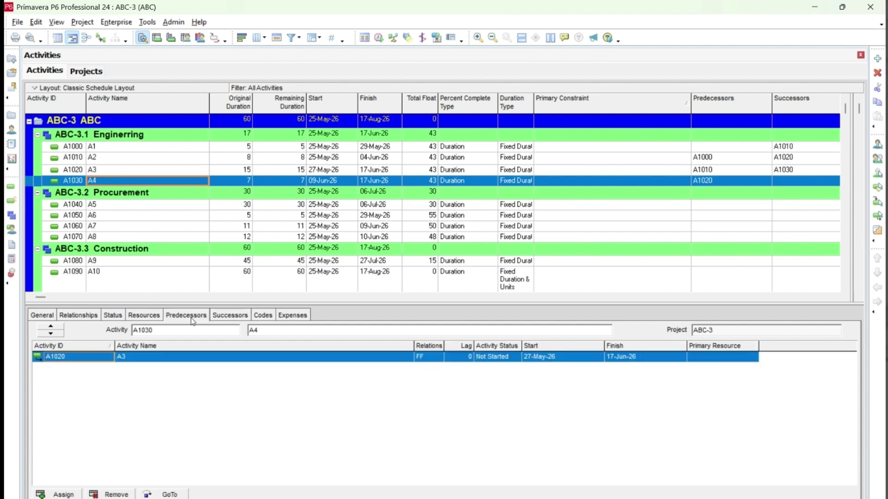
{"action": "left_click", "coordinate": [128, 208]}
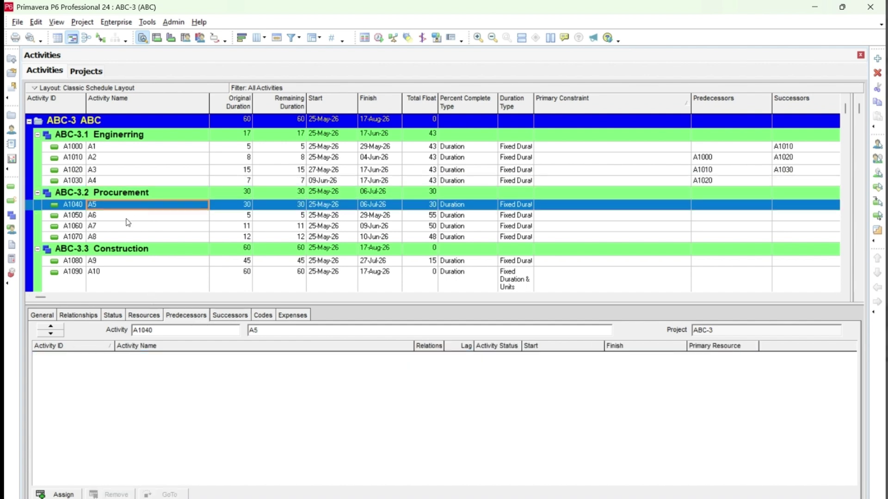
{"action": "left_click", "coordinate": [127, 219]}
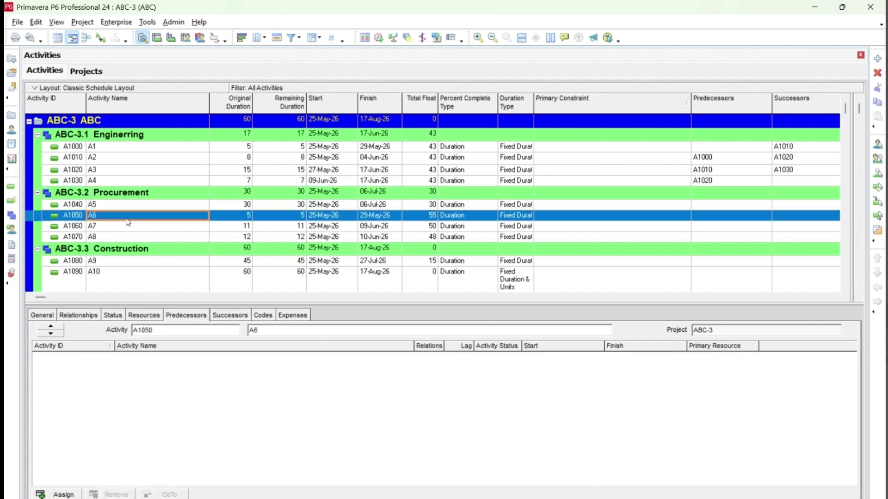
- Examine the free float in the status details of activity A1050
{"action": "left_click", "coordinate": [141, 316]}
{"action": "left_click", "coordinate": [113, 316]}
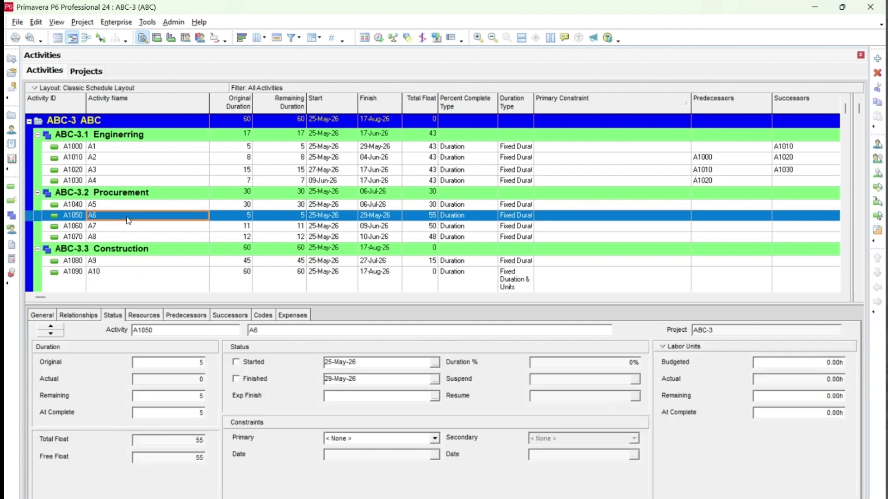
{"action": "left_click", "coordinate": [196, 455]}
- Review the available primary constraint types for activity A1050 without choosing one, and inspect its Duration % field
{"action": "left_click", "coordinate": [434, 440]}
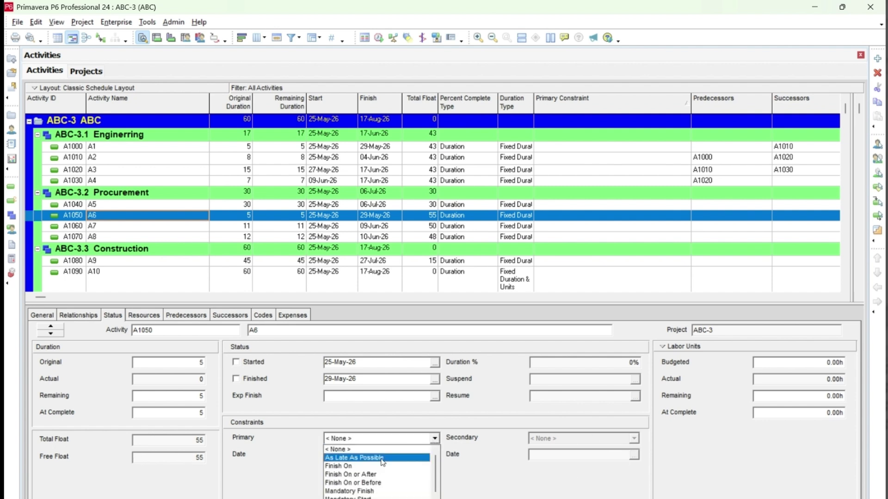
{"action": "scroll", "coordinate": [384, 467], "scroll_direction": "down", "scroll_amount": 1}
{"action": "scroll", "coordinate": [395, 478], "scroll_direction": "up", "scroll_amount": 1}
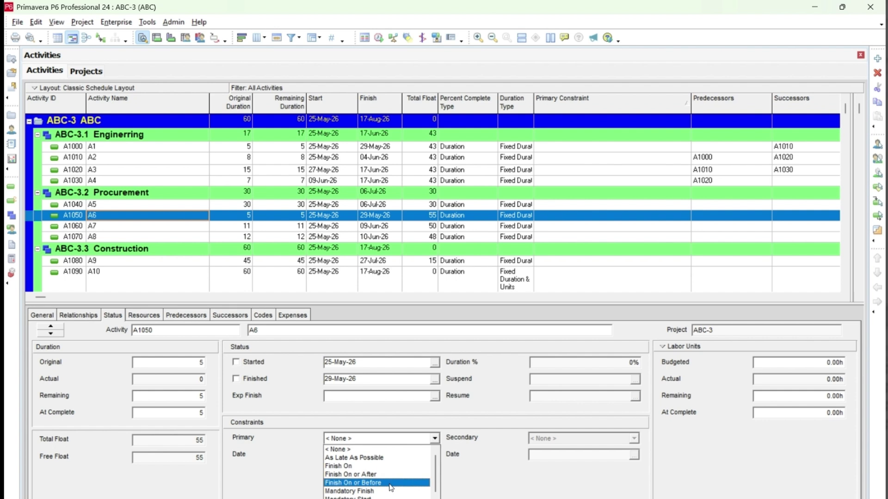
{"action": "scroll", "coordinate": [390, 485], "scroll_direction": "down", "scroll_amount": 2}
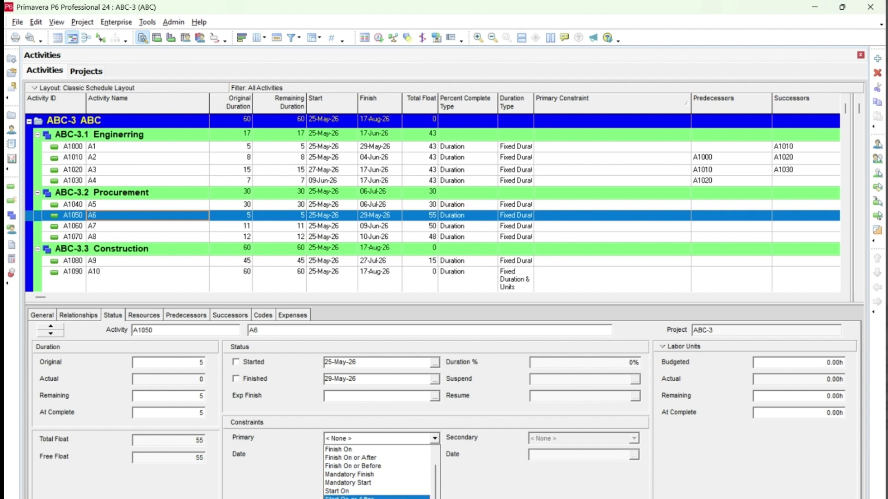
{"action": "scroll", "coordinate": [405, 496], "scroll_direction": "up", "scroll_amount": 1}
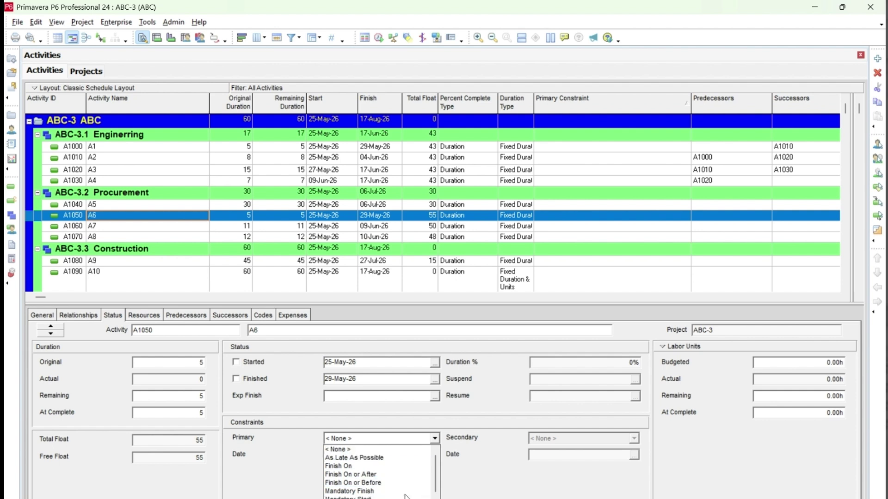
{"action": "left_click", "coordinate": [485, 410]}
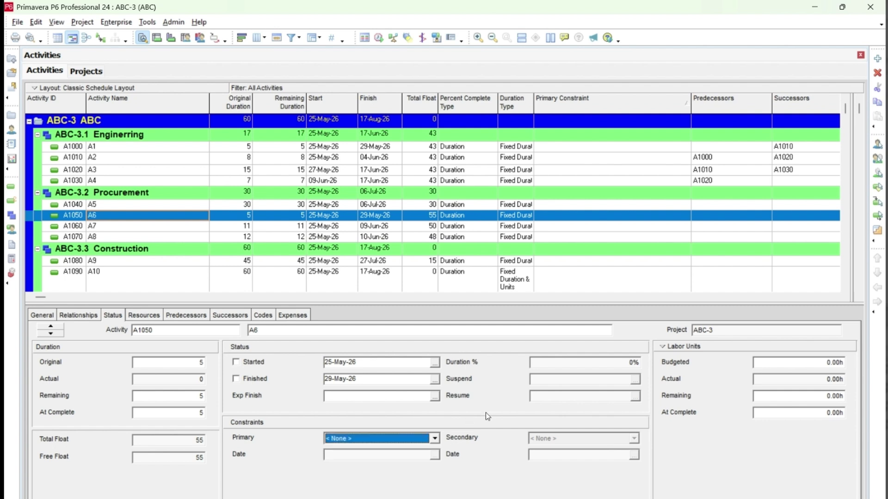
{"action": "left_click", "coordinate": [585, 363]}
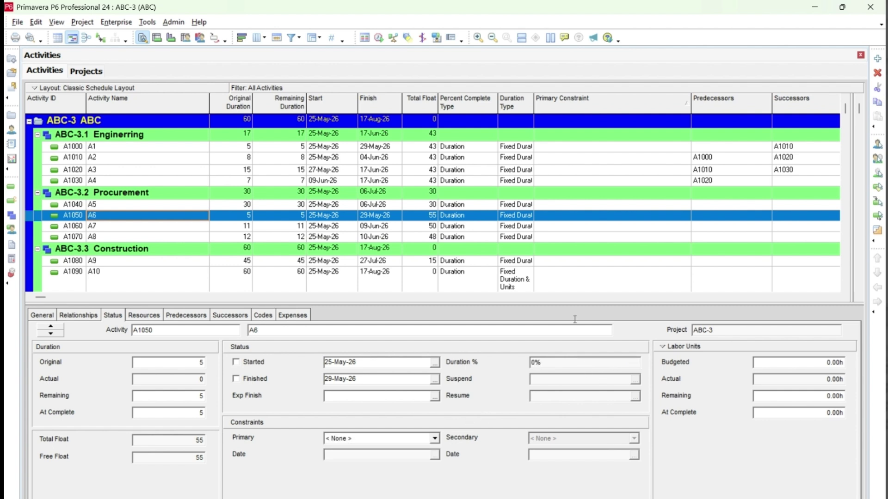
- Widen the Duration Type column and choose Fixed Duration and Units/Time as the duration type of activity A1000
{"action": "left_click", "coordinate": [518, 147]}
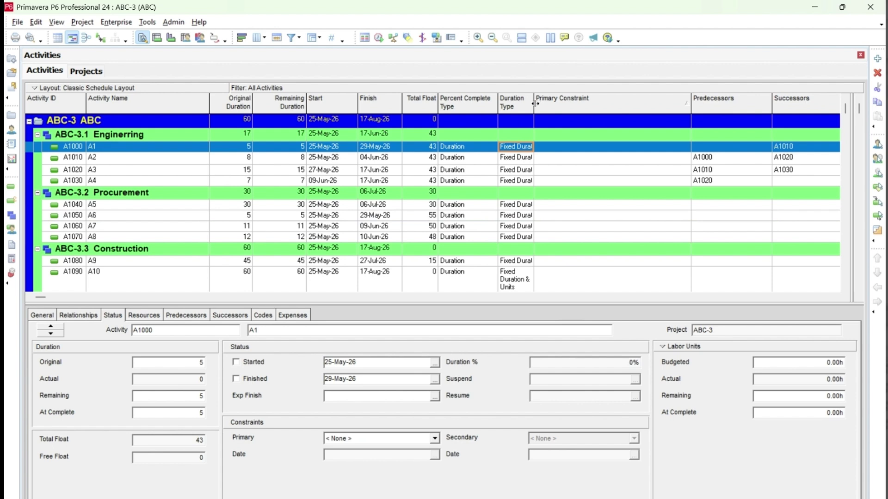
{"action": "left_click_drag", "start_coordinate": [535, 104], "coordinate": [670, 94]}
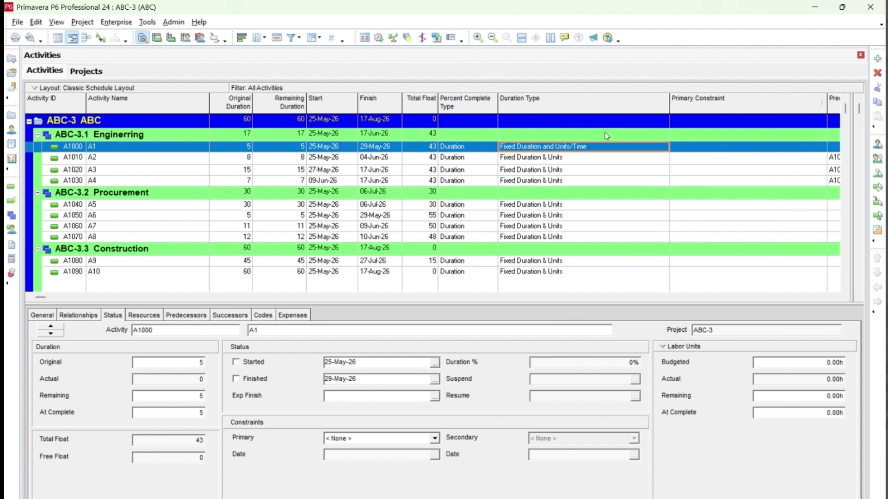
{"action": "left_click", "coordinate": [637, 148]}
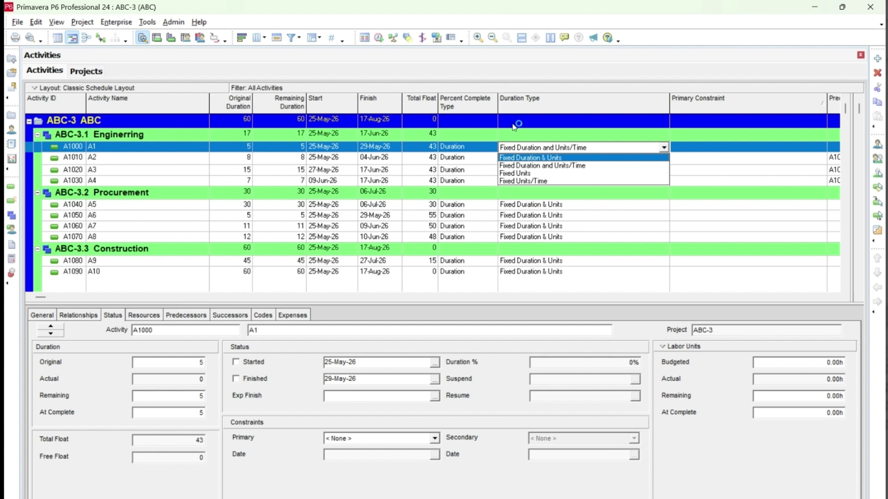
{"action": "left_click", "coordinate": [573, 165]}
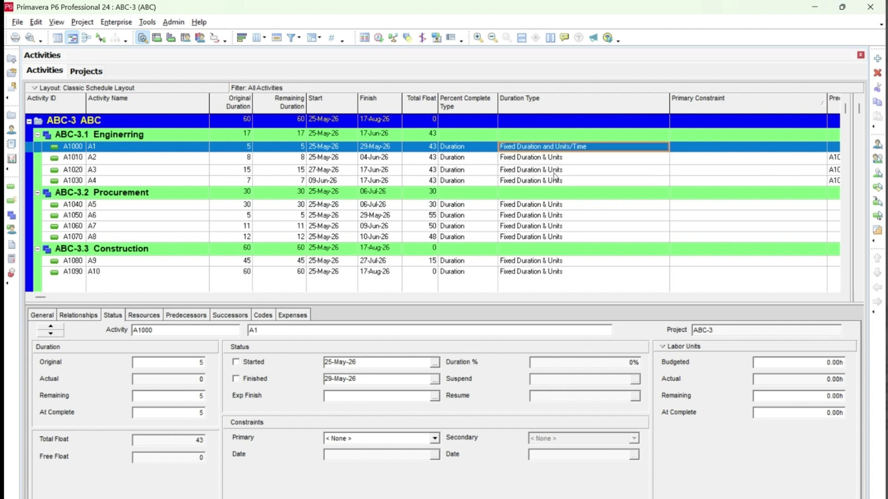
- Review the available duration types for activity A1010 without changing its current choice
{"action": "scroll", "coordinate": [560, 162], "scroll_direction": "down", "scroll_amount": 1}
{"action": "left_click", "coordinate": [570, 144]}
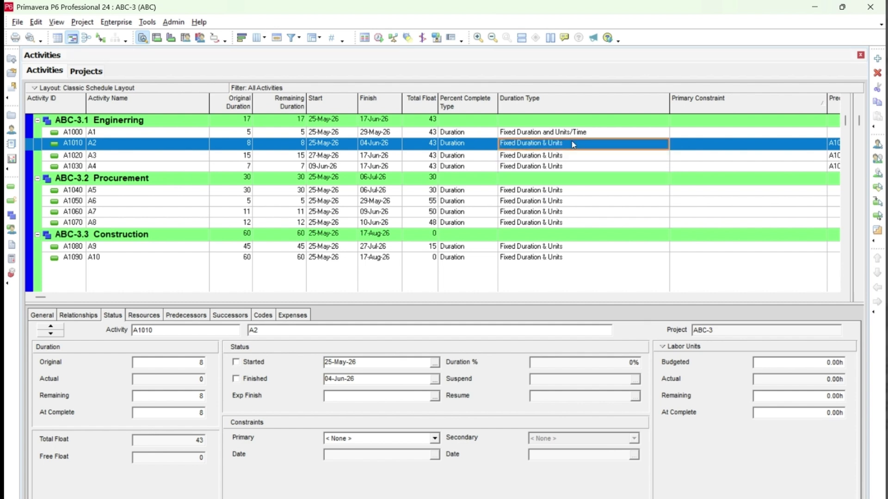
{"action": "left_click", "coordinate": [573, 145]}
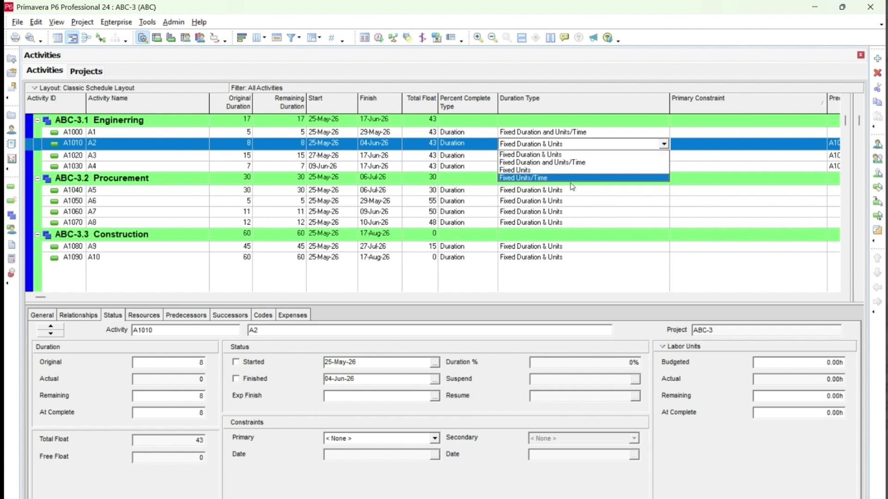
{"action": "left_click", "coordinate": [571, 209]}
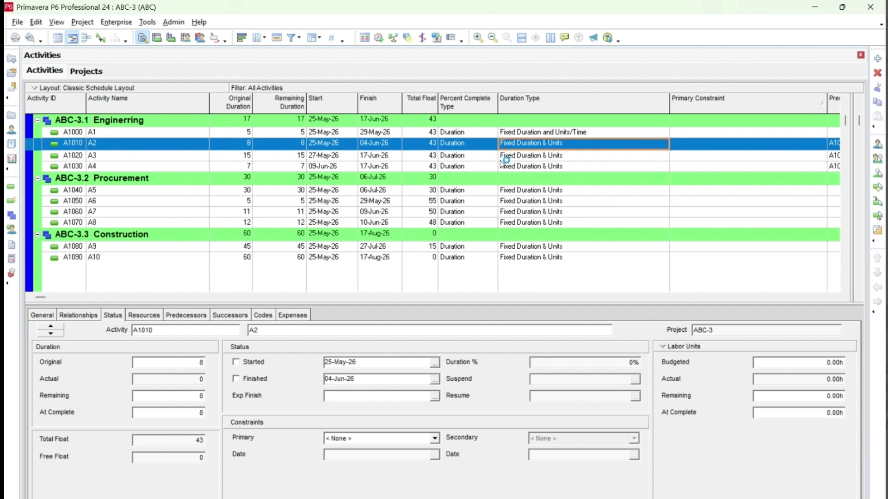
- Set the percent complete type of activity A1000 to Physical and inspect its Physical % field
{"action": "left_click", "coordinate": [471, 133]}
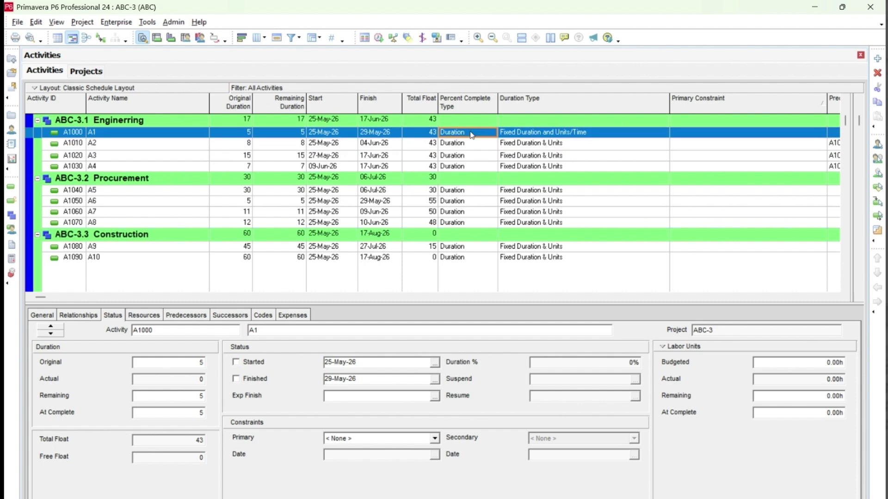
{"action": "left_click", "coordinate": [492, 133]}
{"action": "left_click", "coordinate": [492, 133]}
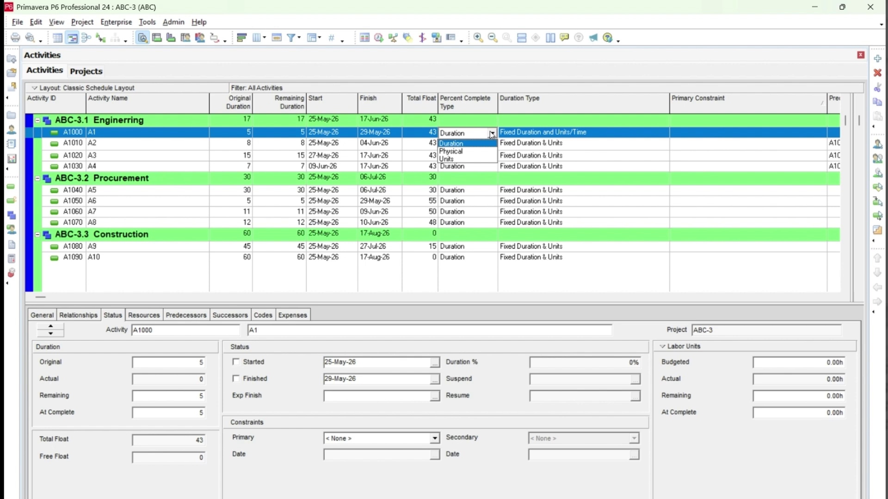
{"action": "left_click", "coordinate": [468, 151]}
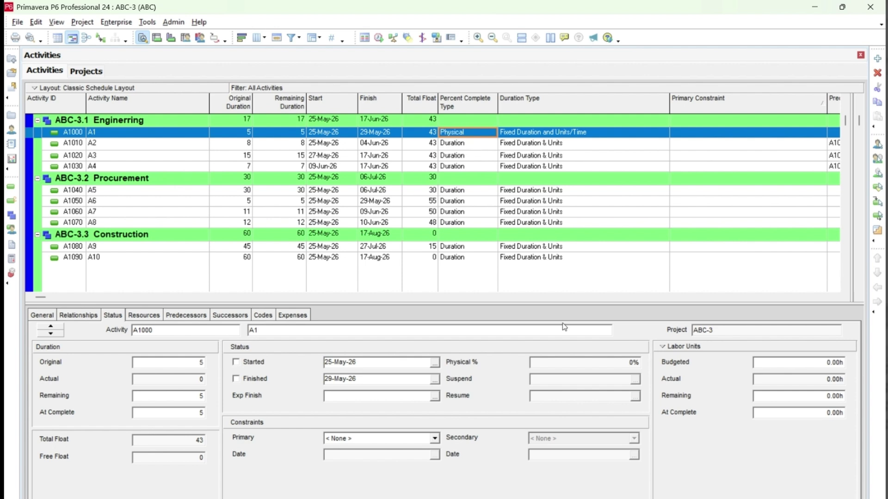
{"action": "left_click", "coordinate": [595, 363]}
- Set the percent complete type of activity A1000 back to Duration
{"action": "left_click", "coordinate": [489, 135]}
{"action": "left_click", "coordinate": [492, 134]}
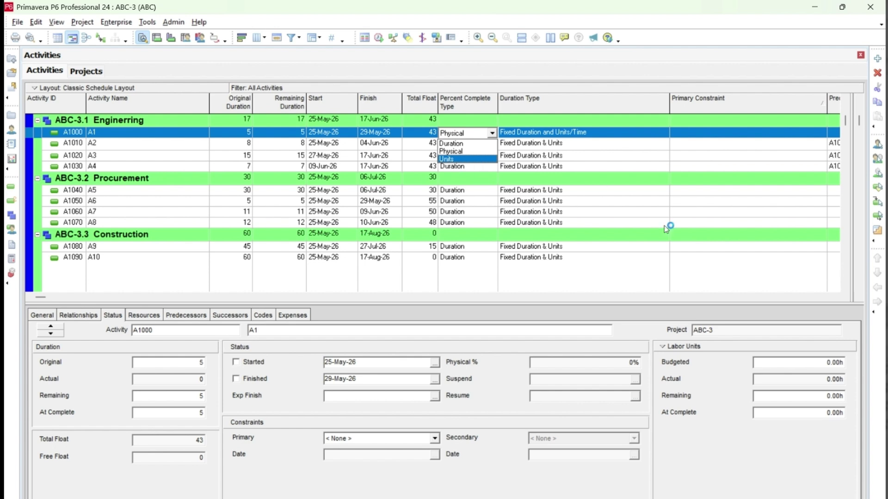
{"action": "left_click", "coordinate": [455, 144]}
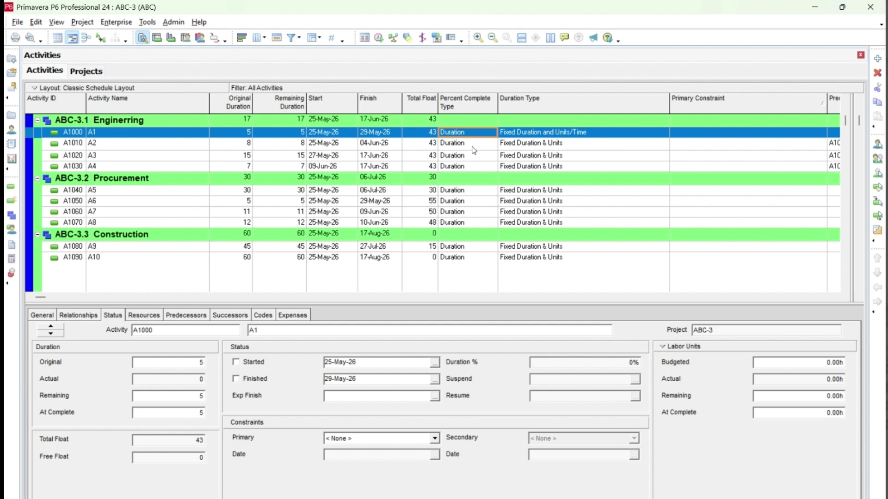
- Narrow the Duration Type and Primary Constraint columns to make room for the Predecessors and Successors columns
{"action": "left_click", "coordinate": [665, 106]}
{"action": "left_click_drag", "start_coordinate": [666, 104], "coordinate": [604, 132]}
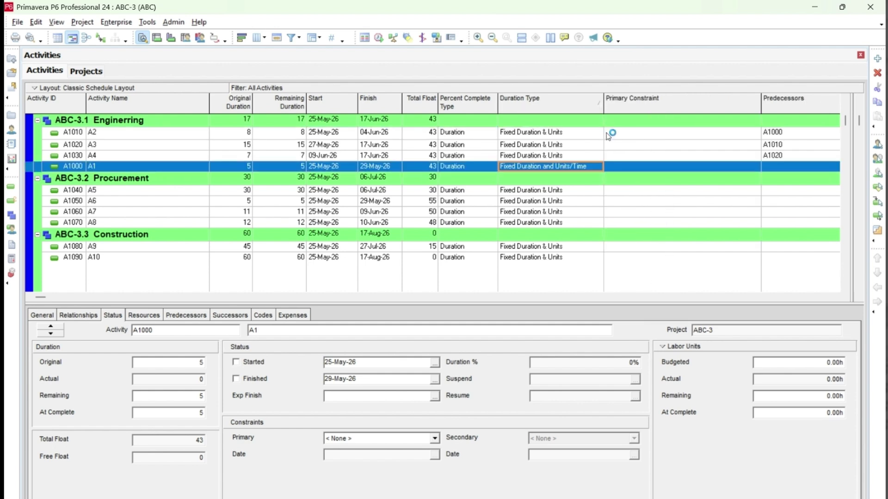
{"action": "left_click_drag", "start_coordinate": [761, 100], "coordinate": [657, 123]}
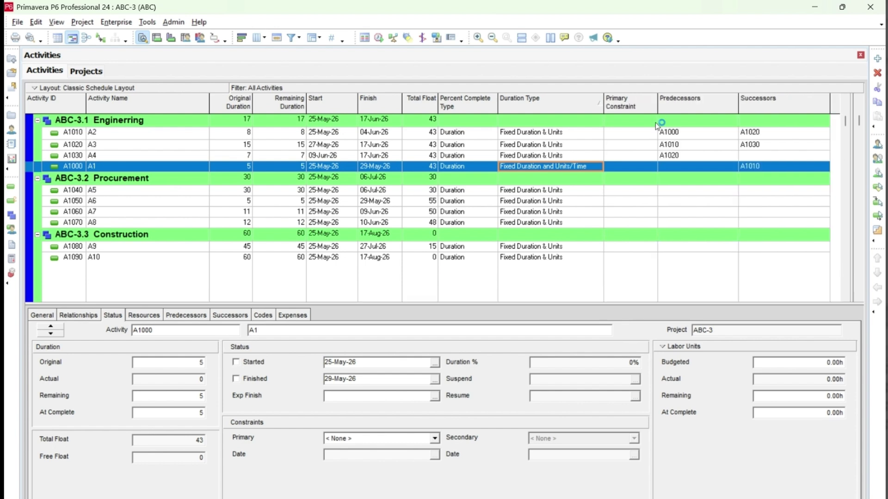
- Check the predecessor and successor of activity A1010, and narrow the Successors column slightly
{"action": "left_click", "coordinate": [679, 134]}
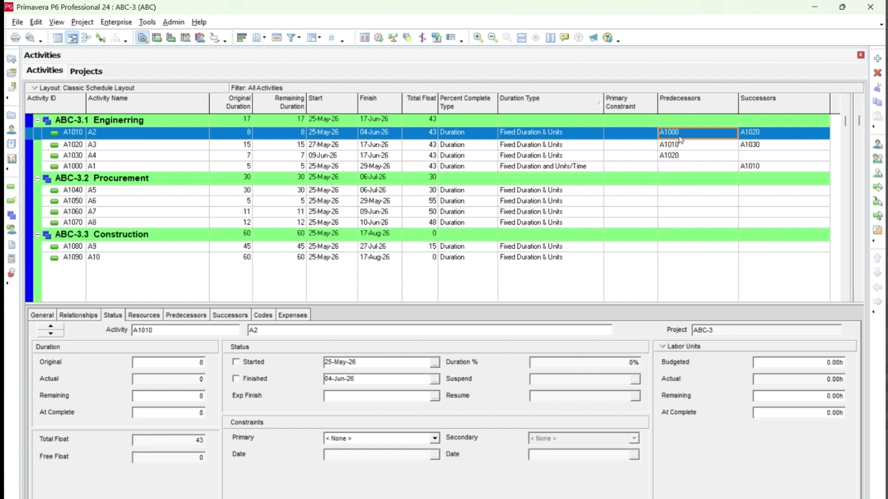
{"action": "left_click", "coordinate": [125, 135]}
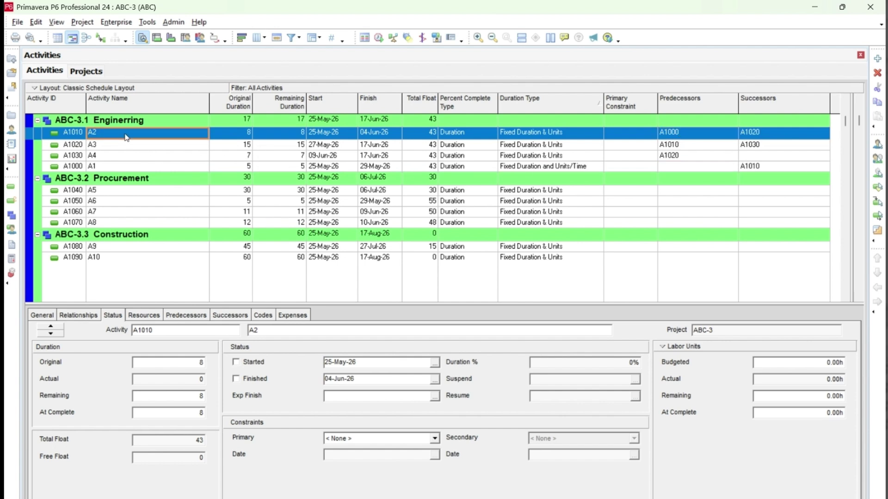
{"action": "scroll", "coordinate": [193, 139], "scroll_direction": "up", "scroll_amount": 1}
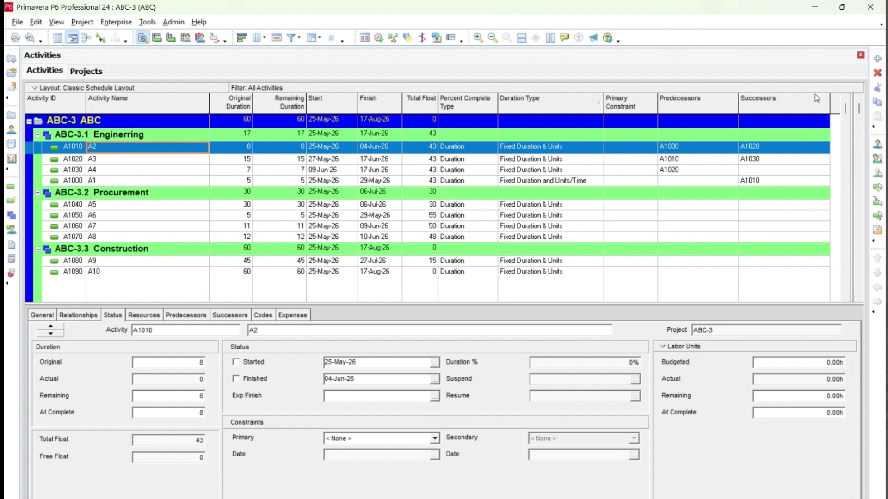
{"action": "left_click_drag", "start_coordinate": [829, 102], "coordinate": [800, 101]}
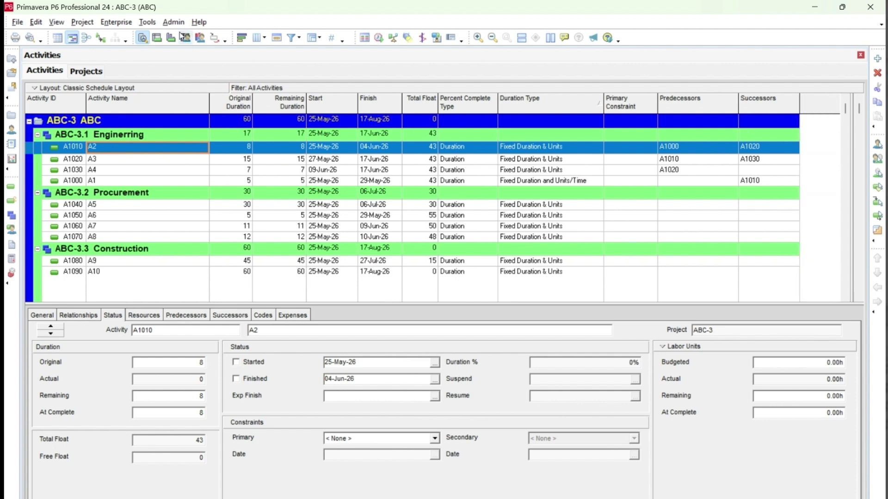
- Review the general schedule options, trying Progress Override and returning to Retained Logic, and leave without scheduling the project
{"action": "left_click", "coordinate": [379, 37]}
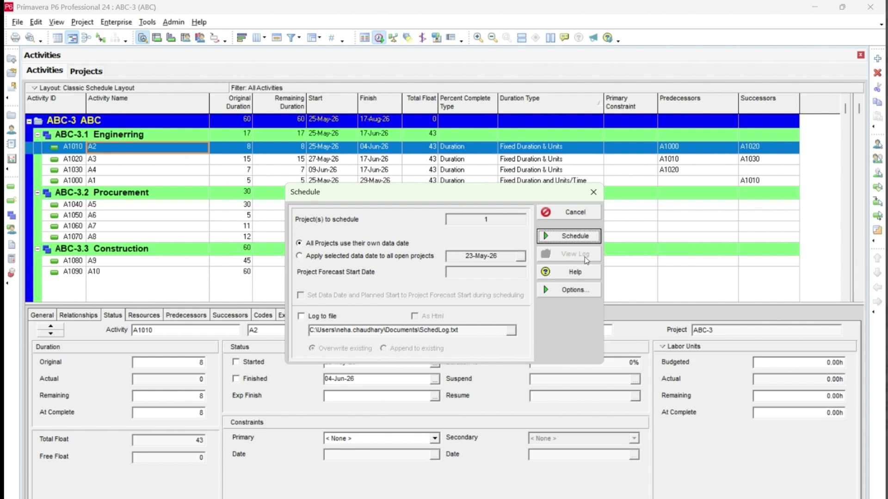
{"action": "left_click", "coordinate": [579, 290]}
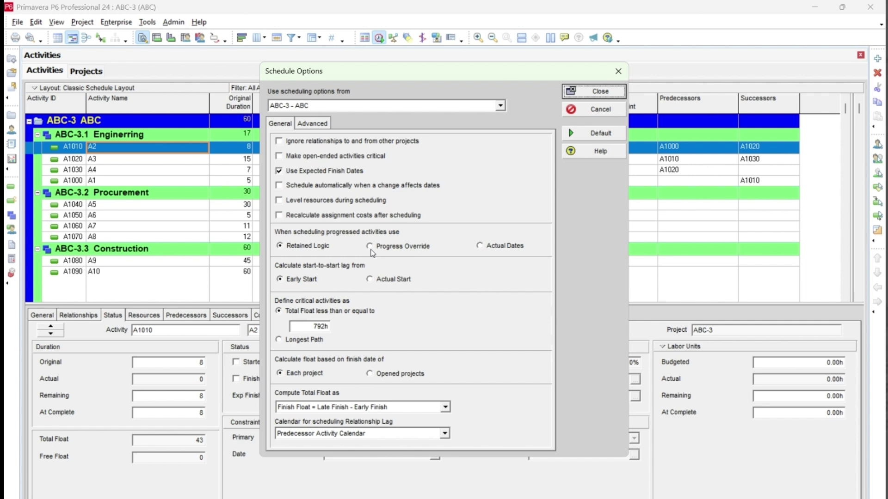
{"action": "left_click", "coordinate": [370, 247]}
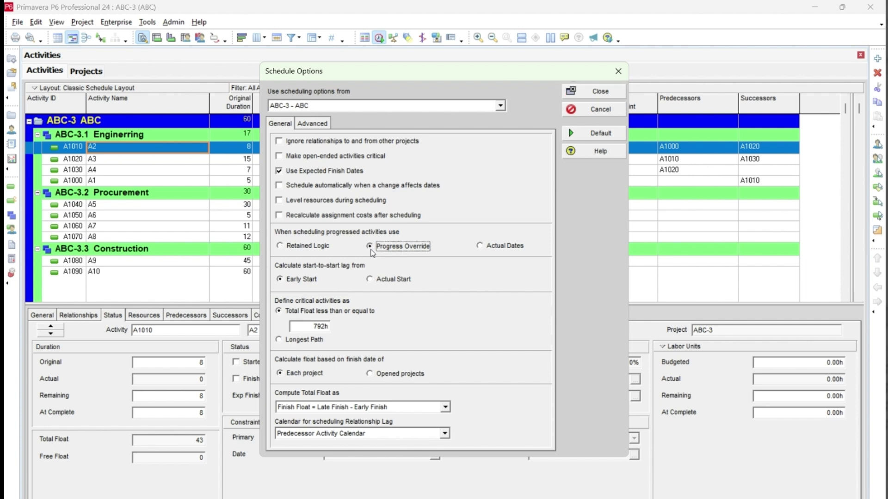
{"action": "left_click", "coordinate": [281, 246]}
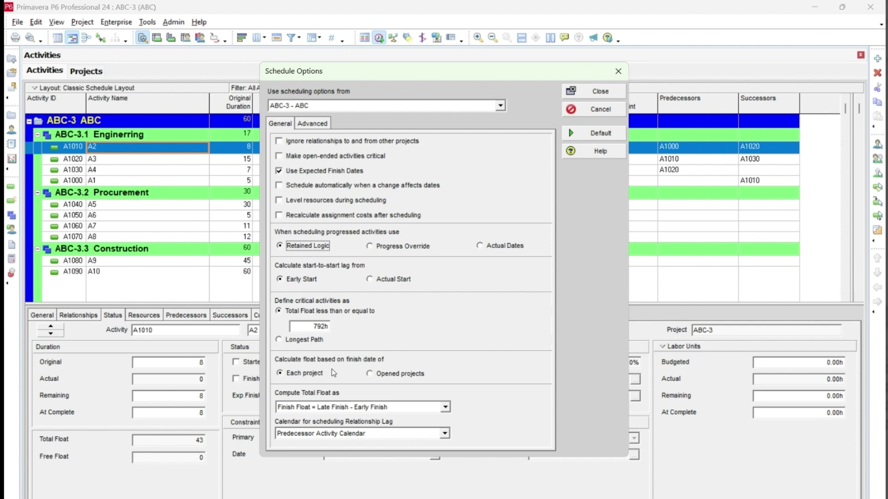
{"action": "left_click", "coordinate": [586, 93]}
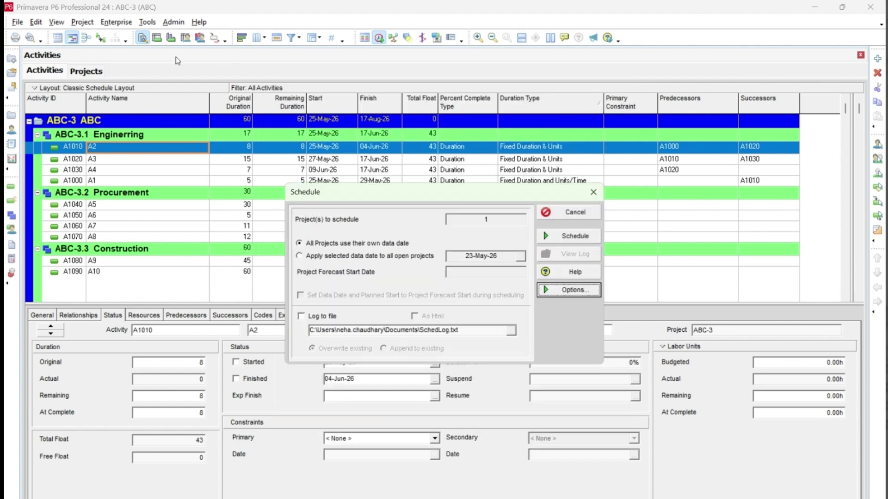
{"action": "left_click", "coordinate": [556, 212]}
- Save a copy of the current project ABC as a new baseline
{"action": "left_click", "coordinate": [81, 22]}
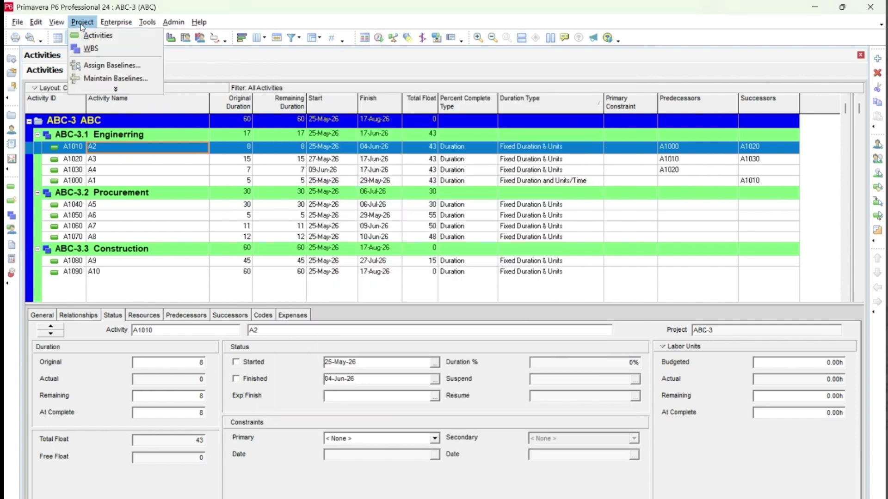
{"action": "left_click", "coordinate": [104, 79]}
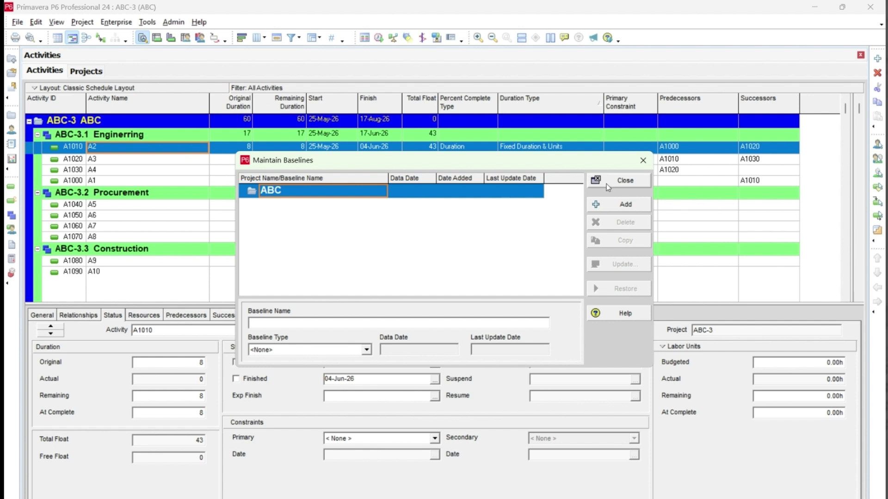
{"action": "left_click", "coordinate": [623, 212]}
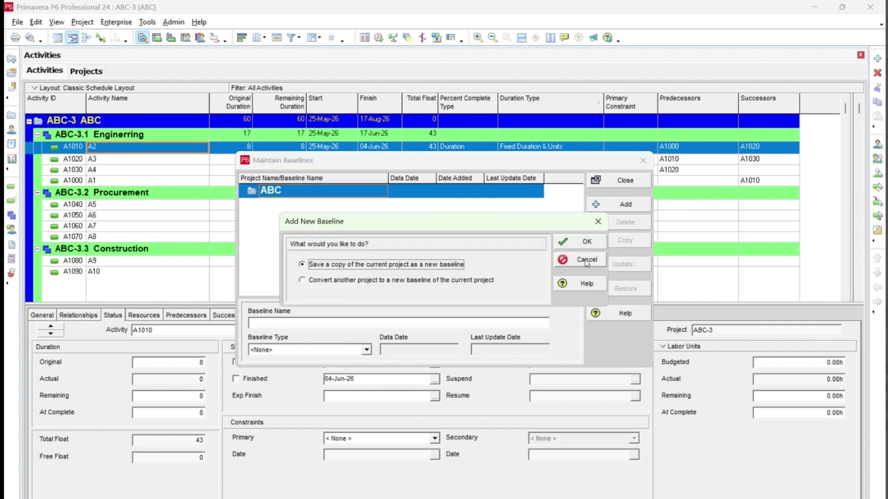
{"action": "left_click", "coordinate": [587, 242]}
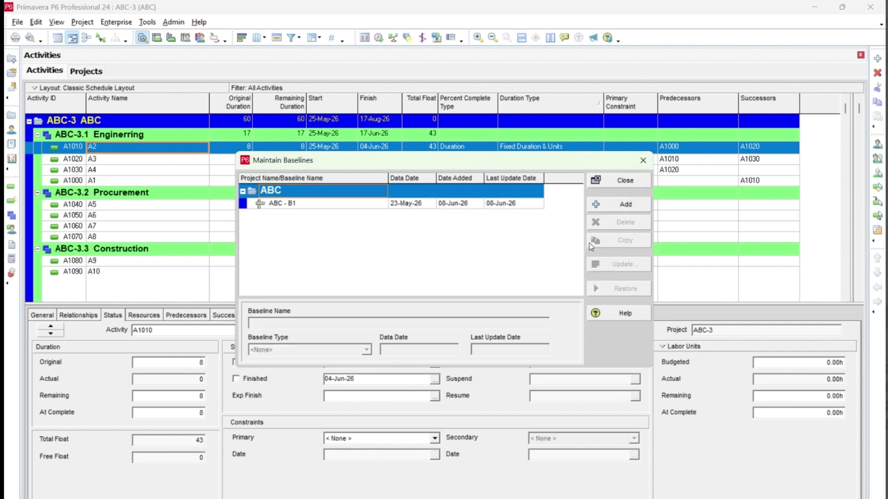
- Set the new baseline's type to Initial Planning Baseline and rename it Project Baseline
{"action": "left_click", "coordinate": [354, 202]}
{"action": "left_click", "coordinate": [366, 350]}
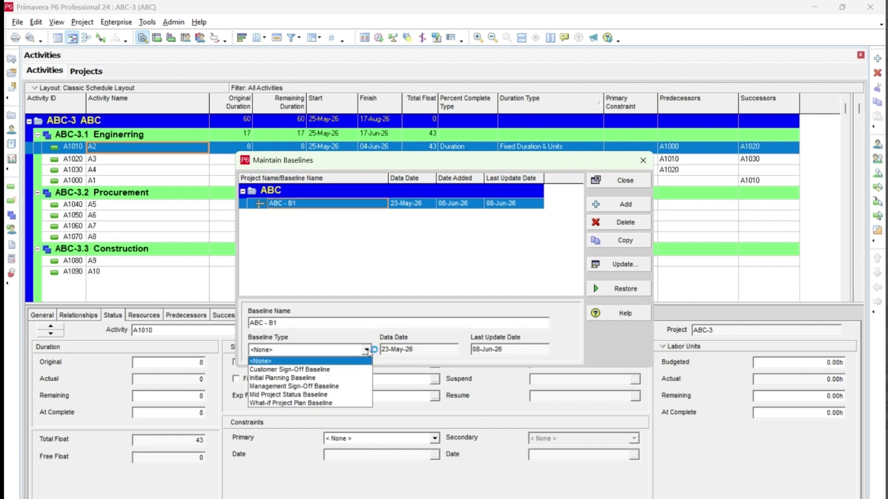
{"action": "left_click", "coordinate": [333, 378]}
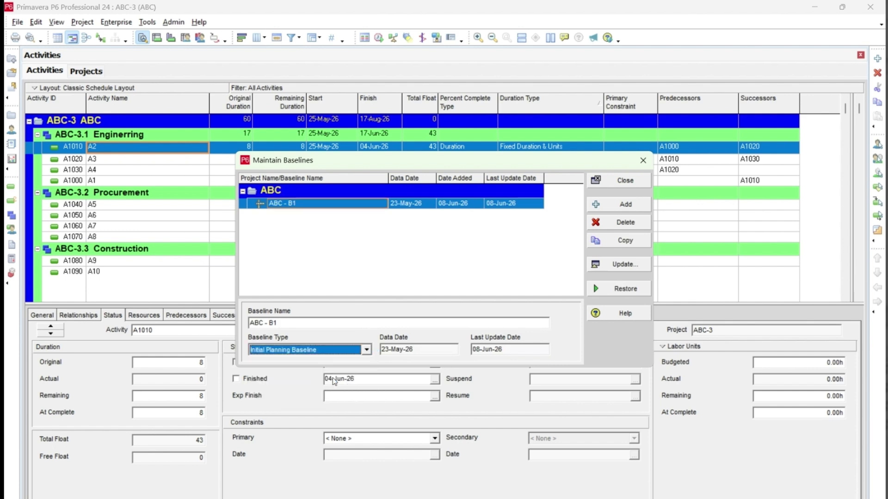
{"action": "left_click", "coordinate": [292, 323]}
{"action": "type", "text": "P"}
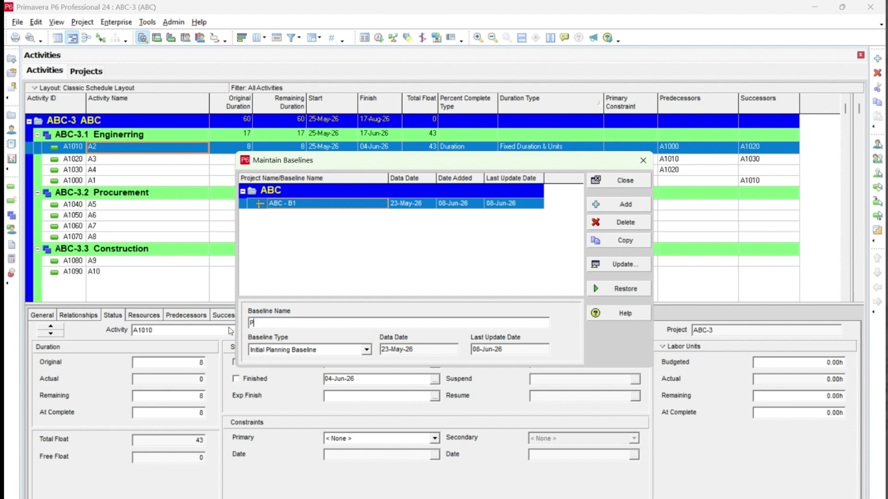
{"action": "type", "text": "roject Baseline"}
{"action": "left_click", "coordinate": [626, 180]}
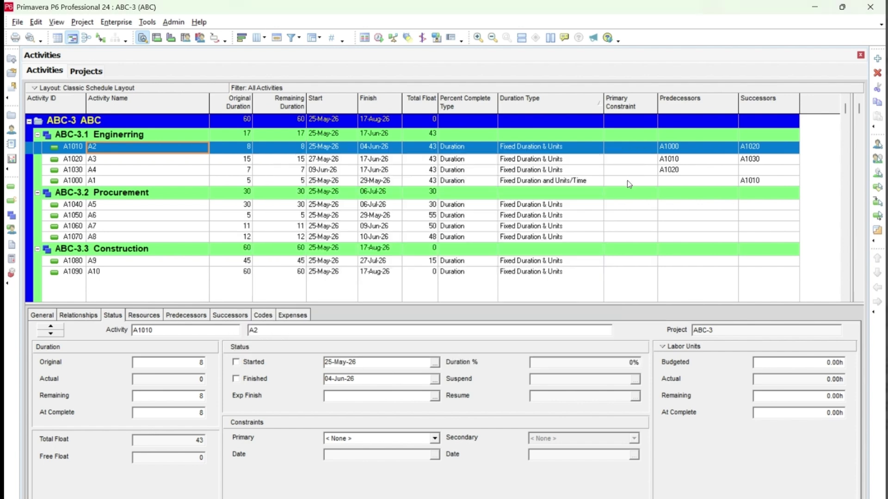
- Assign Project Baseline as the project baseline of ABC-3
{"action": "left_click", "coordinate": [87, 24]}
{"action": "left_click", "coordinate": [112, 65]}
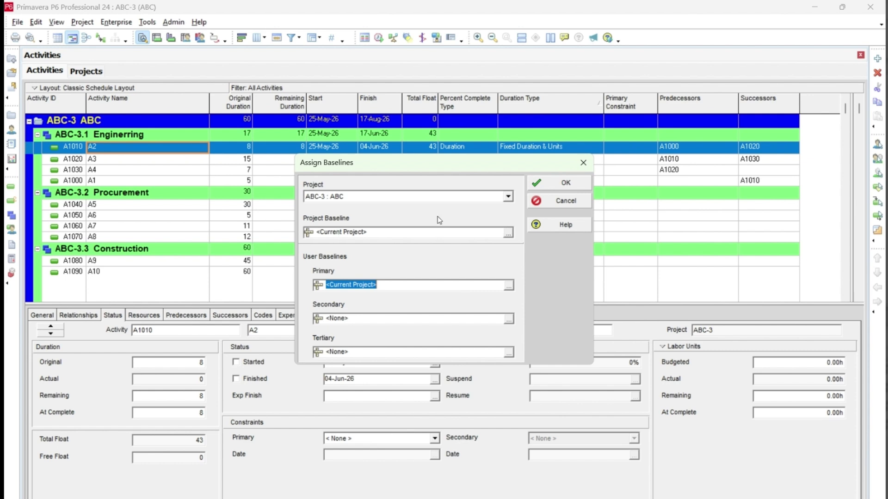
{"action": "left_click", "coordinate": [509, 235]}
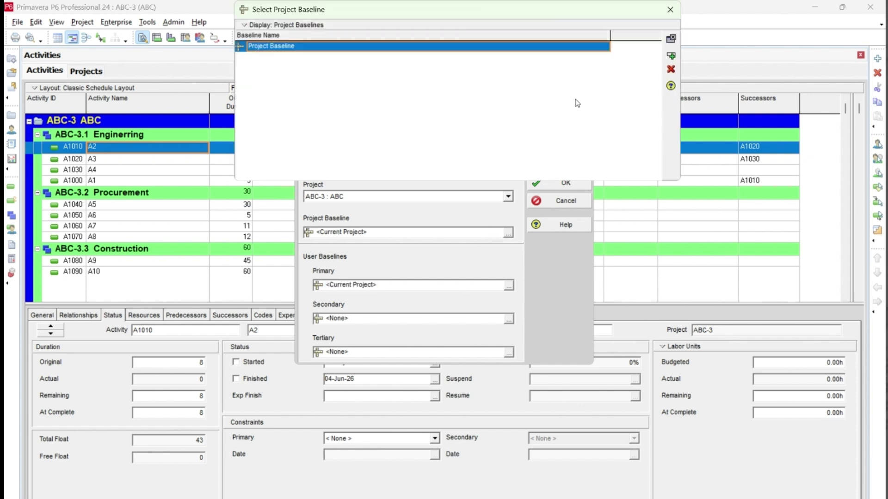
{"action": "left_click", "coordinate": [674, 58]}
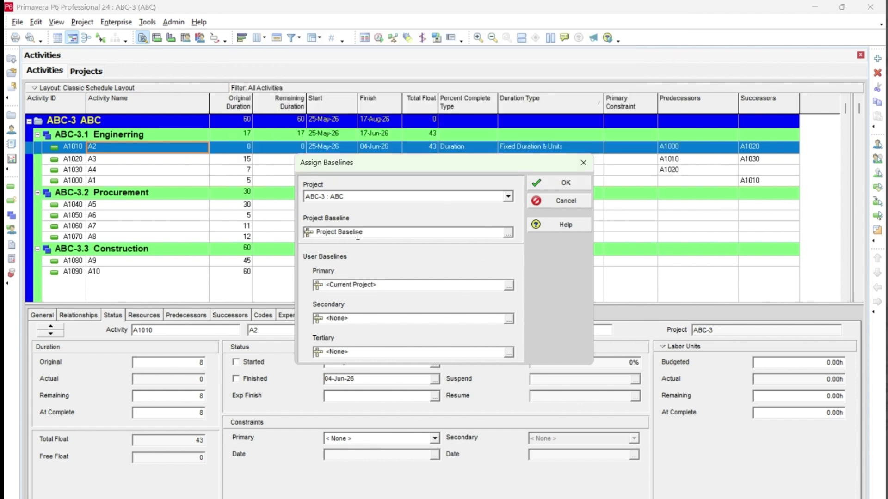
{"action": "left_click_drag", "start_coordinate": [363, 232], "coordinate": [315, 231]}
{"action": "left_click", "coordinate": [562, 184]}
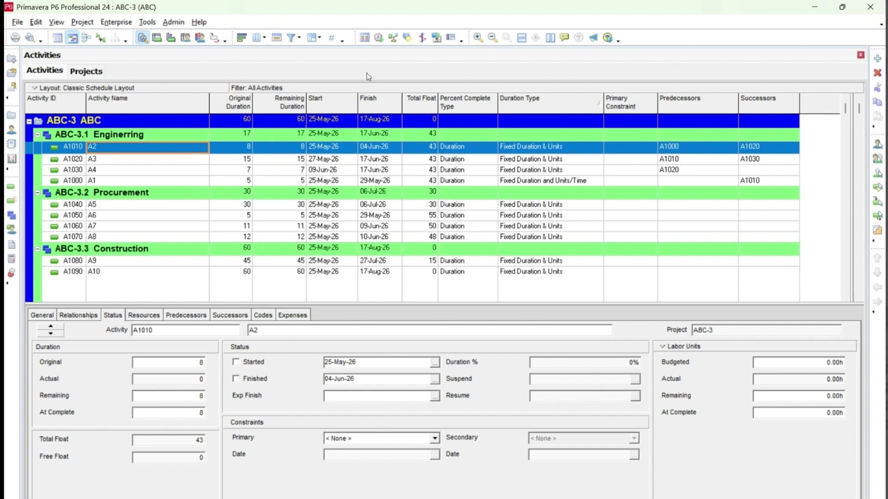
- Save another copy of the current project ABC as a new baseline
{"action": "left_click", "coordinate": [82, 22]}
{"action": "left_click", "coordinate": [107, 80]}
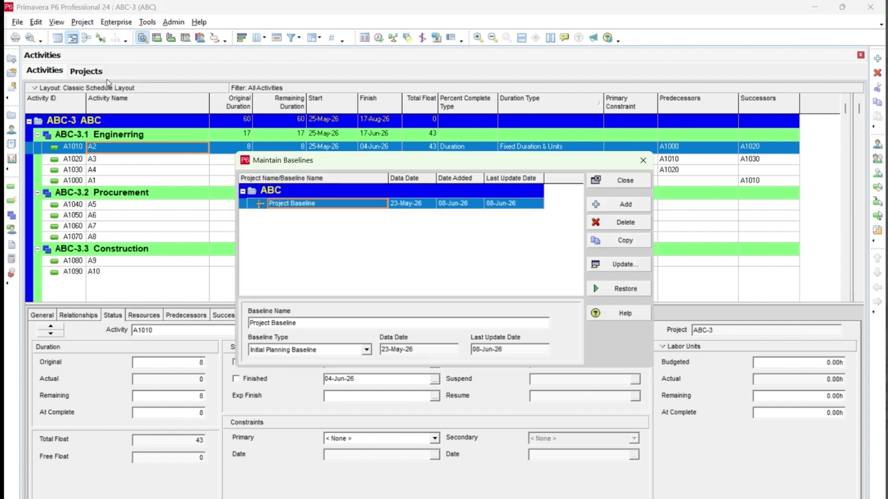
{"action": "left_click", "coordinate": [626, 205]}
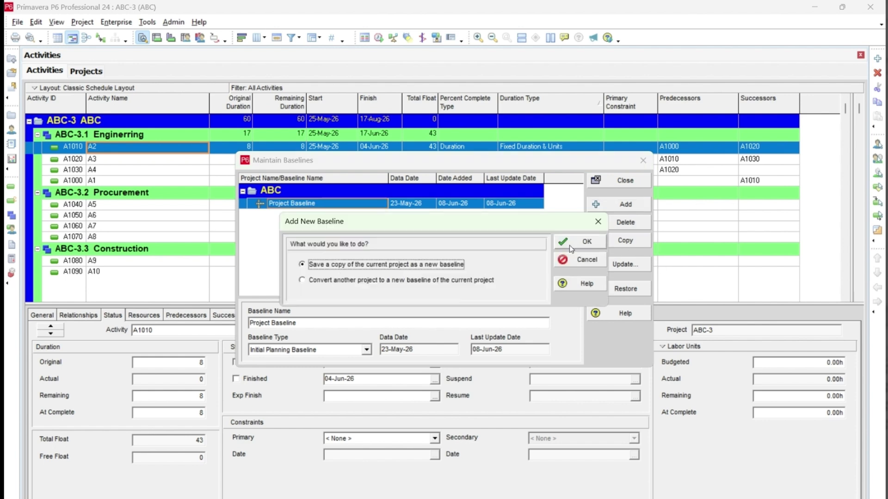
{"action": "left_click", "coordinate": [580, 241]}
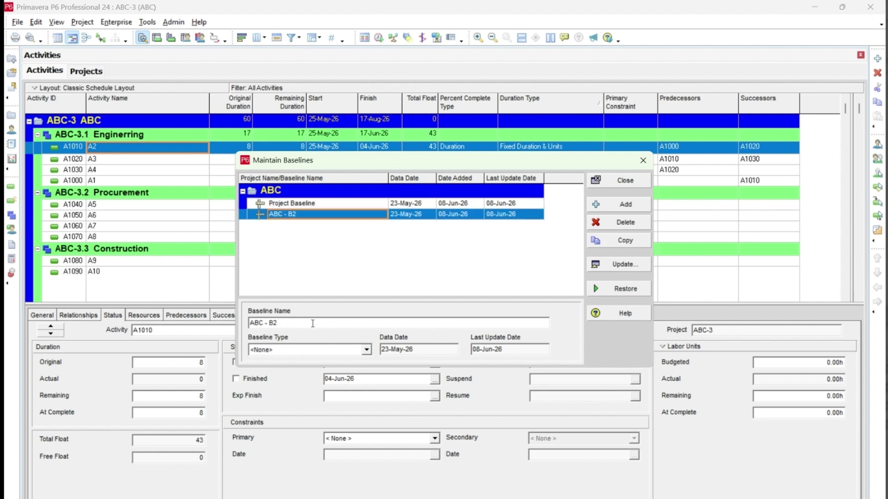
- Rename the new baseline previous month and finish maintaining the baselines
{"action": "left_click_drag", "start_coordinate": [312, 323], "coordinate": [231, 328]}
{"action": "type", "text": "p"}
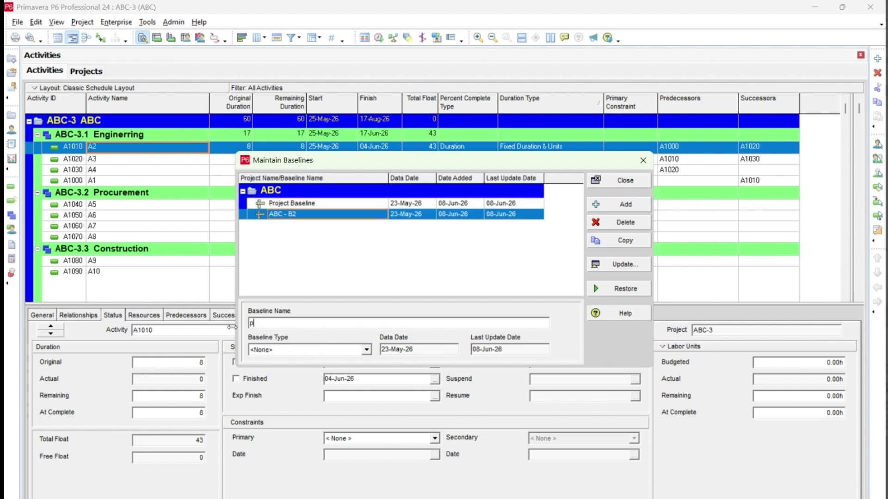
{"action": "type", "text": "revious month"}
{"action": "left_click", "coordinate": [625, 181]}
- Choose a primary user baseline for project ABC-3 and apply the baseline assignment
{"action": "left_click", "coordinate": [83, 23]}
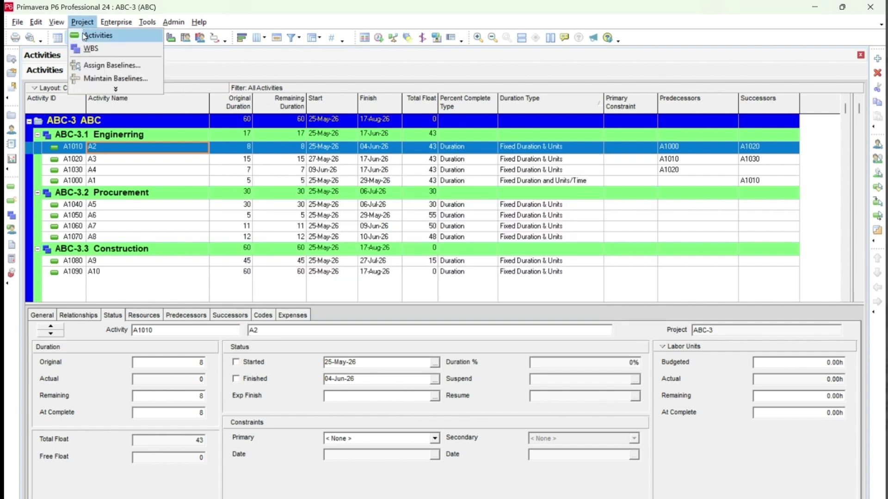
{"action": "left_click", "coordinate": [106, 65]}
{"action": "left_click", "coordinate": [508, 285]}
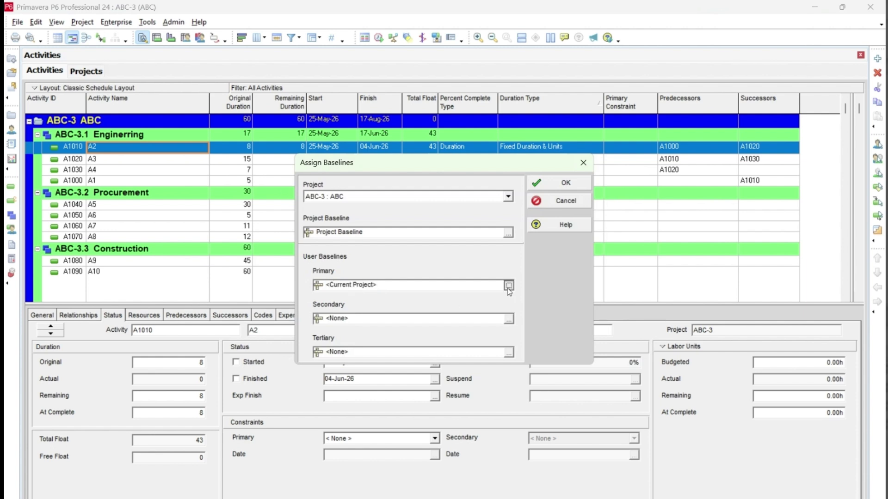
{"action": "left_click", "coordinate": [555, 233]}
{"action": "left_click", "coordinate": [576, 184]}
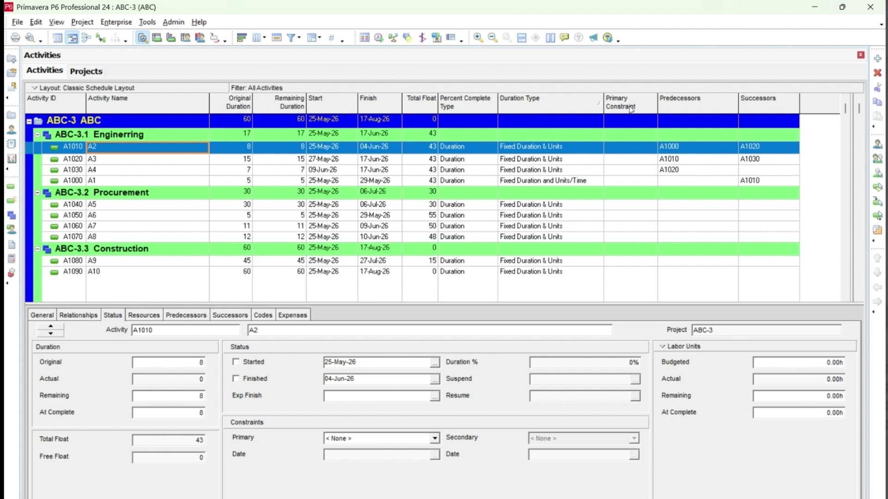
- Remove Total Float, Percent Complete Type, Duration Type, Primary Constraint, Predecessors and Successors from the selected activity columns
{"action": "right_click", "coordinate": [565, 102]}
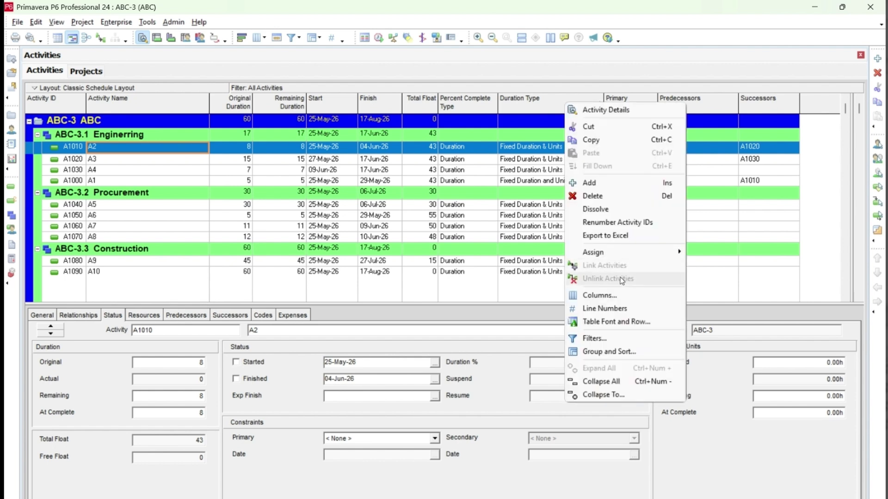
{"action": "left_click", "coordinate": [601, 295]}
{"action": "left_click", "coordinate": [510, 331]}
{"action": "key", "text": "shift+Up"}
{"action": "key", "text": "shift+Up"}
{"action": "key", "text": "shift+Up"}
{"action": "key", "text": "shift+Up"}
{"action": "key", "text": "shift+Up"}
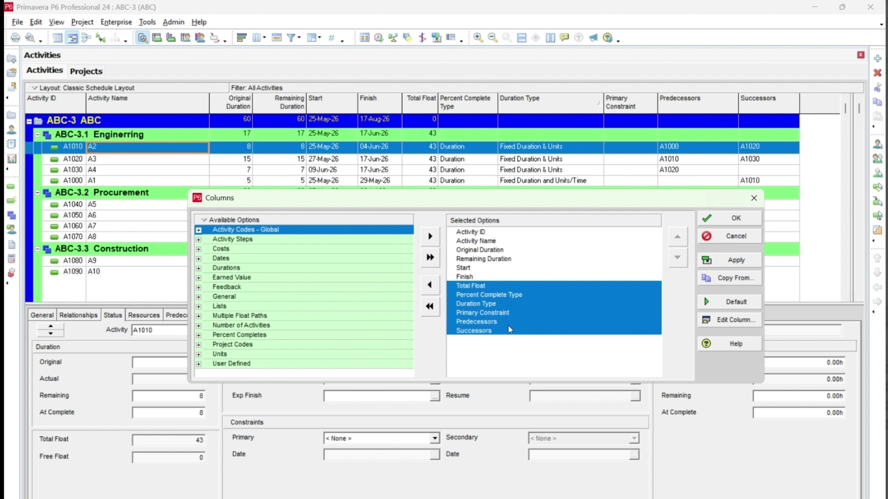
{"action": "left_click", "coordinate": [430, 285]}
- Add the date columns BL Project Start and BL Project Finish to the selected columns
{"action": "scroll", "coordinate": [220, 278], "scroll_direction": "up", "scroll_amount": 15}
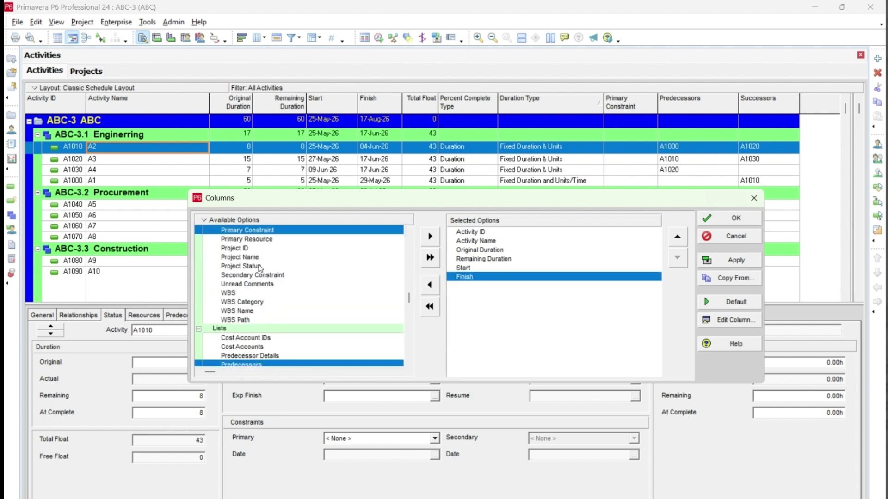
{"action": "scroll", "coordinate": [259, 267], "scroll_direction": "up", "scroll_amount": 5}
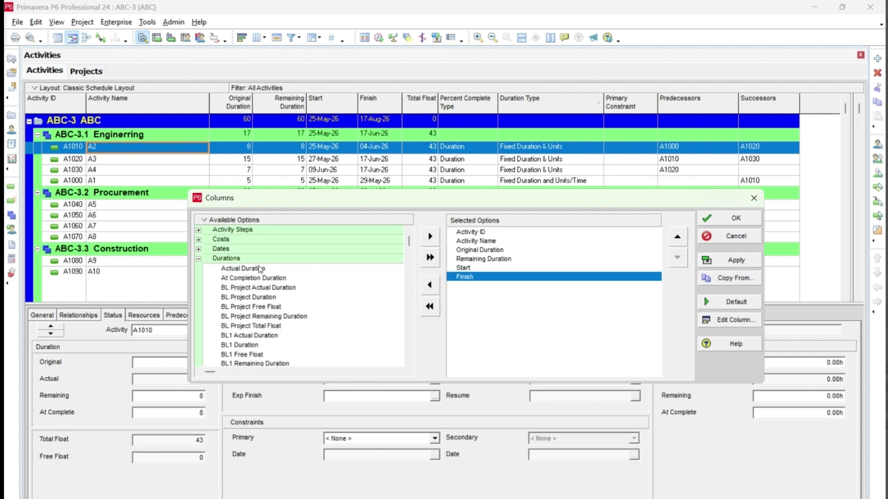
{"action": "left_click", "coordinate": [202, 250]}
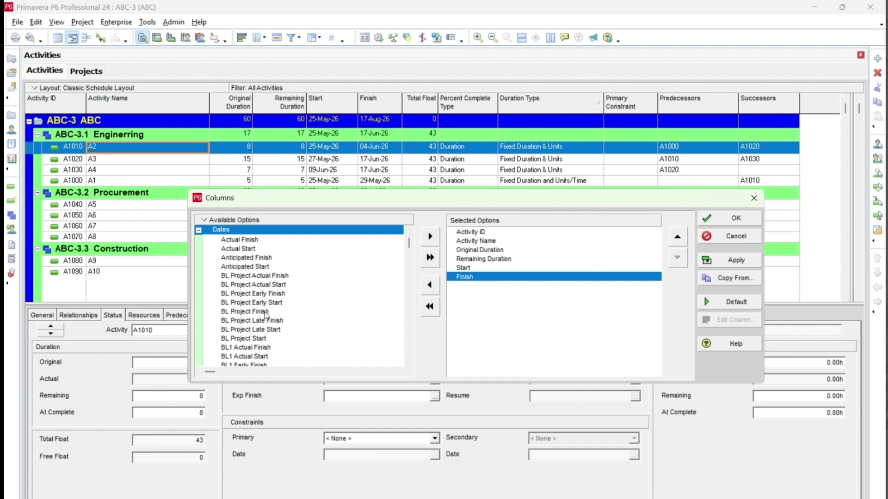
{"action": "left_click", "coordinate": [262, 338]}
{"action": "left_click", "coordinate": [429, 236]}
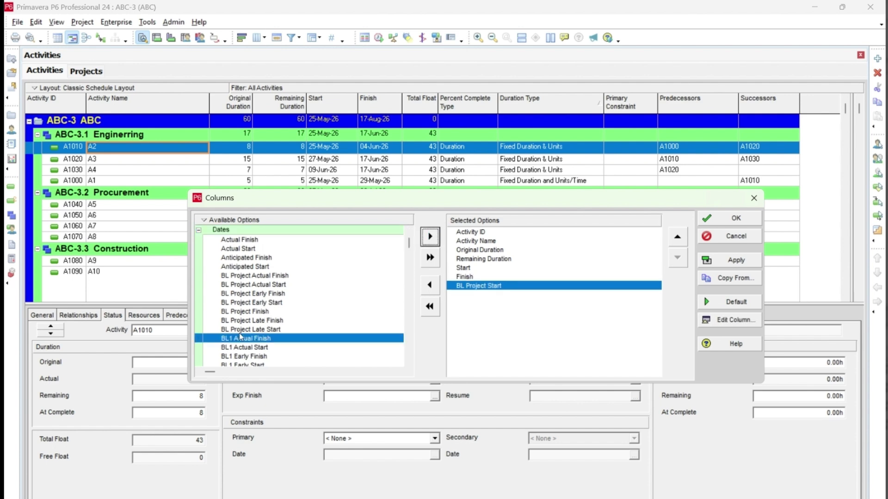
{"action": "left_click", "coordinate": [249, 313]}
{"action": "left_click", "coordinate": [430, 236]}
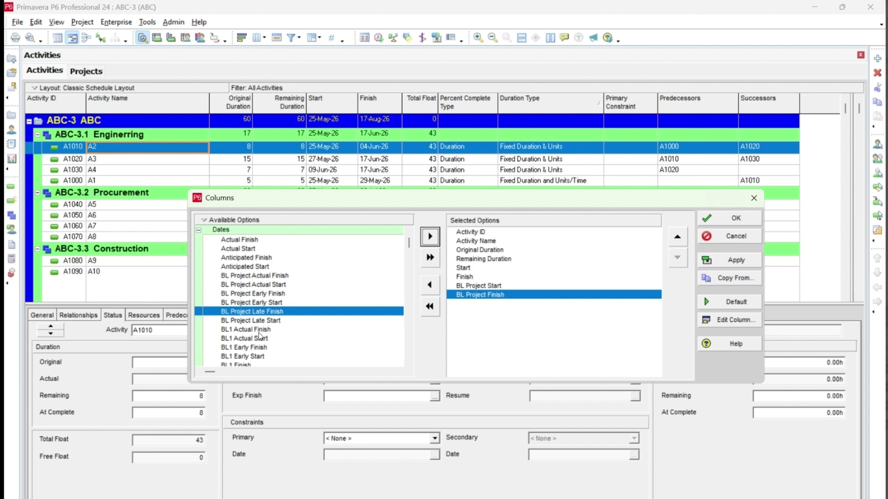
- Add the BL1 Finish and BL1 Start date columns, placing BL1 Start ahead of BL1 Finish
{"action": "scroll", "coordinate": [262, 311], "scroll_direction": "down", "scroll_amount": 1}
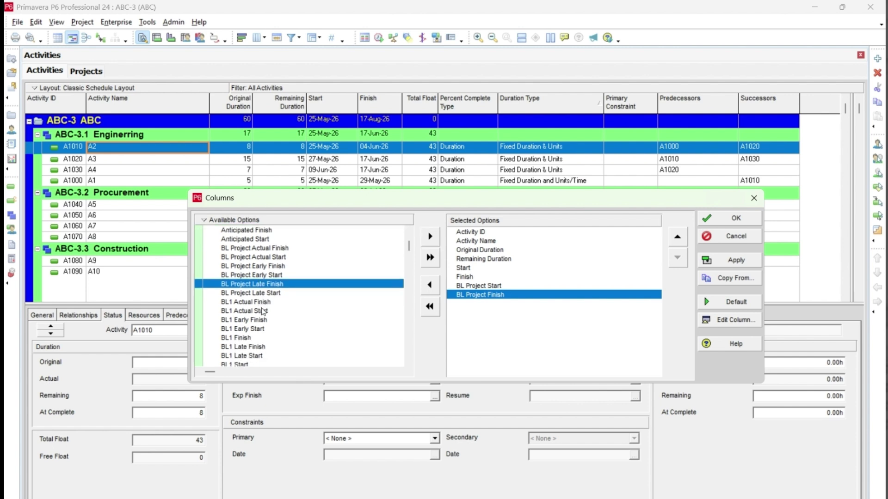
{"action": "left_click", "coordinate": [258, 328]}
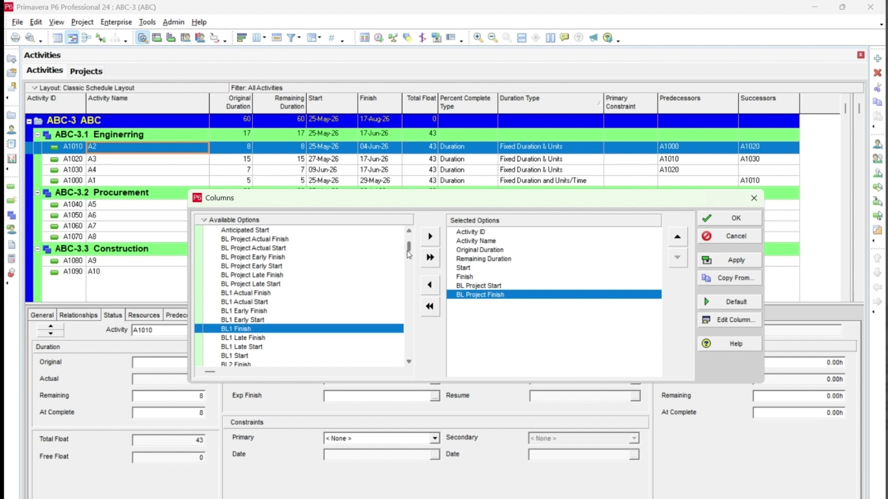
{"action": "left_click", "coordinate": [430, 236]}
{"action": "left_click", "coordinate": [254, 347]}
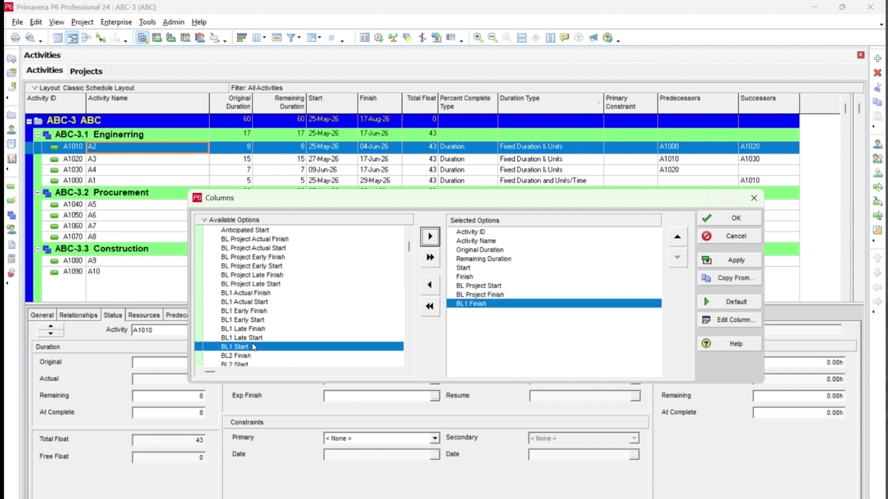
{"action": "left_click", "coordinate": [429, 236]}
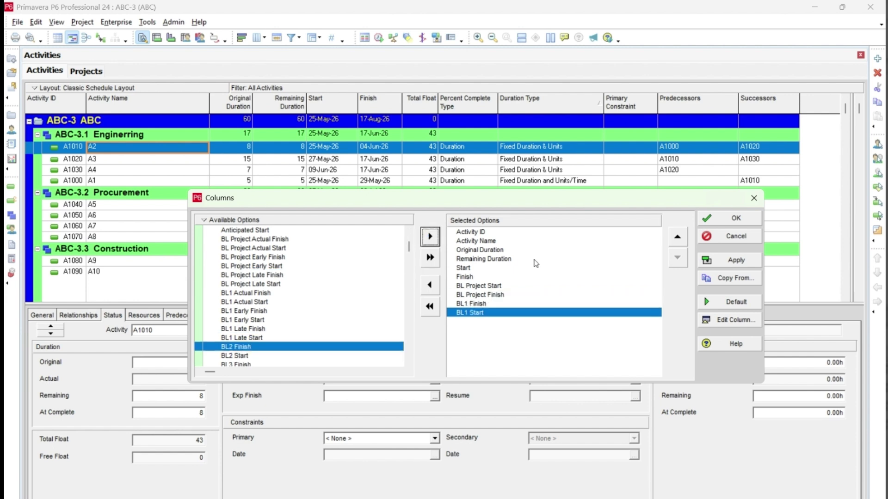
{"action": "left_click", "coordinate": [678, 237]}
- Add the duration columns Variance - BL Project Finish Date and Variance - BL1 Finish Date to the selected columns
{"action": "scroll", "coordinate": [259, 336], "scroll_direction": "down", "scroll_amount": 3}
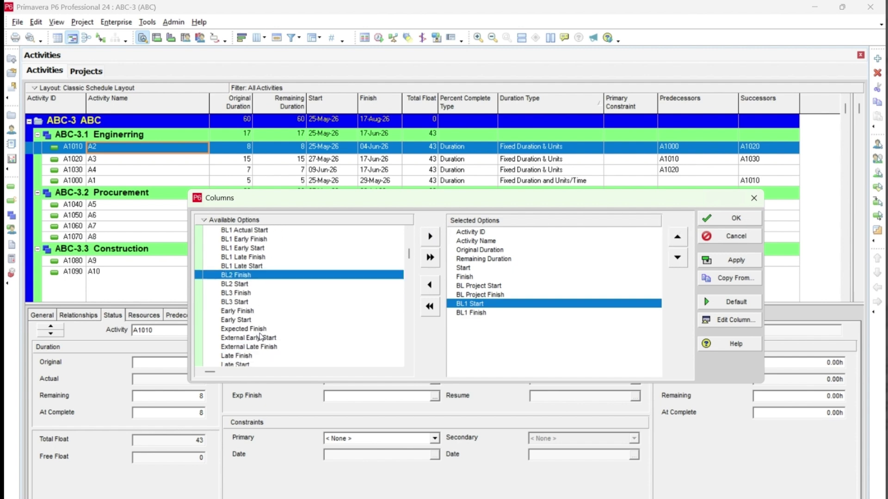
{"action": "scroll", "coordinate": [261, 337], "scroll_direction": "down", "scroll_amount": 4}
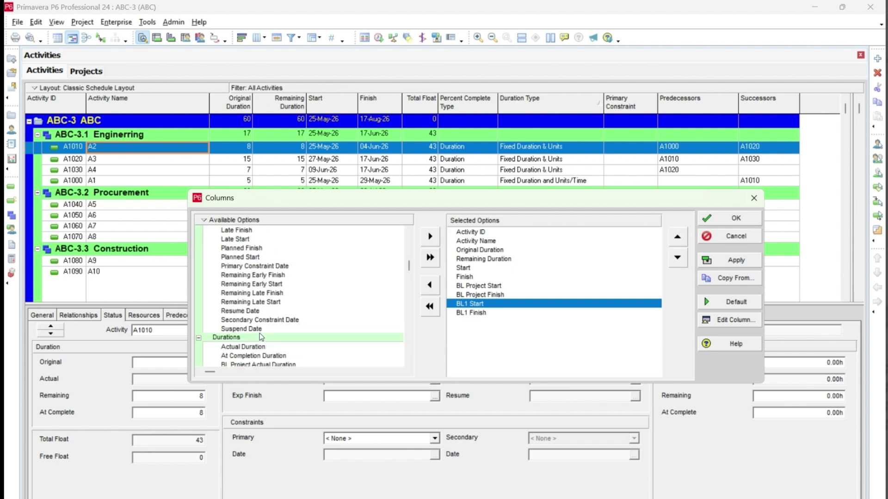
{"action": "scroll", "coordinate": [262, 337], "scroll_direction": "down", "scroll_amount": 6}
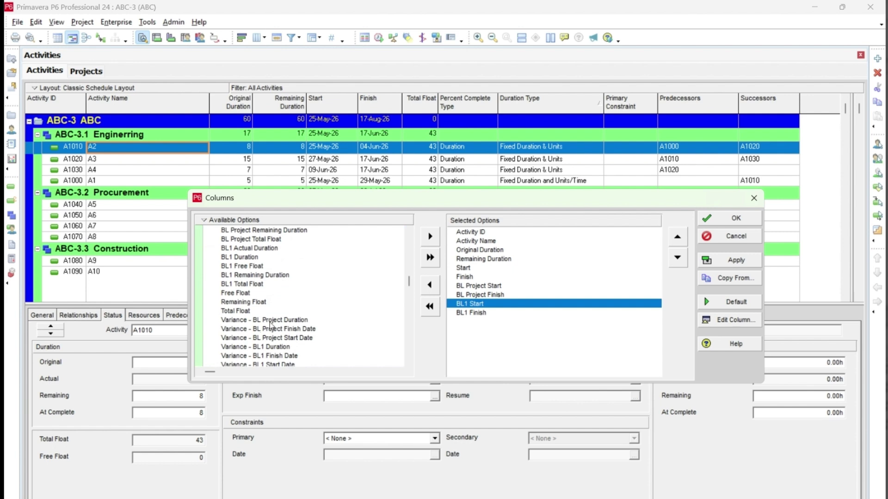
{"action": "left_click", "coordinate": [271, 321]}
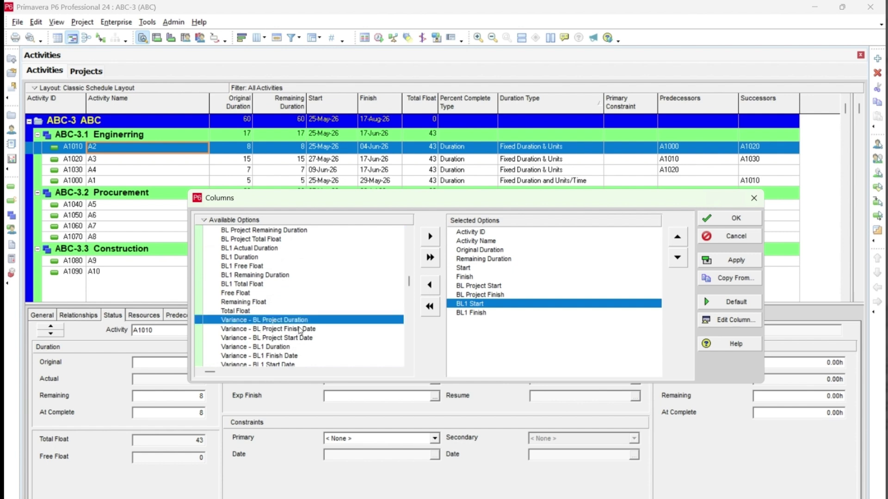
{"action": "left_click", "coordinate": [301, 330]}
{"action": "left_click", "coordinate": [430, 237]}
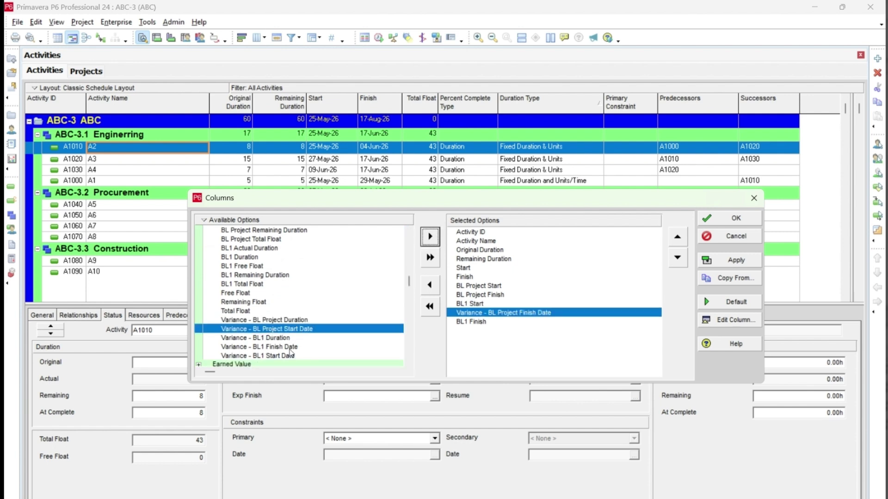
{"action": "left_click", "coordinate": [279, 339]}
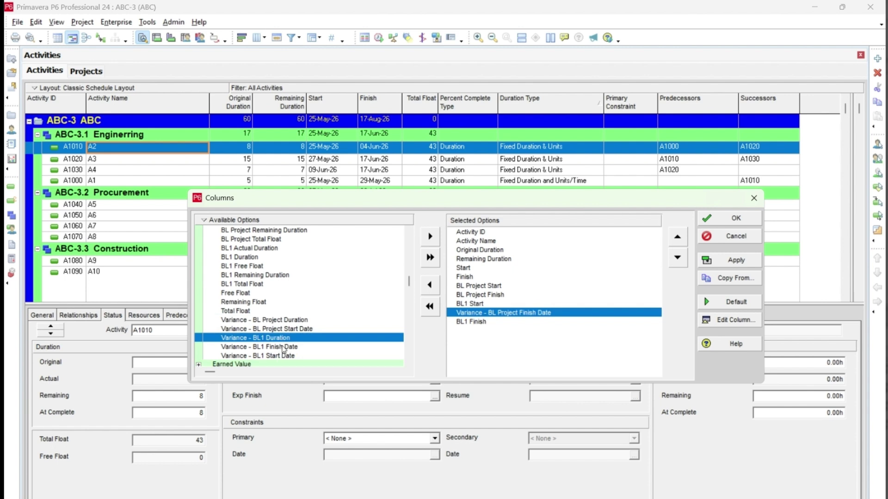
{"action": "left_click", "coordinate": [283, 347]}
{"action": "left_click", "coordinate": [430, 236]}
- Move BL1 Finish directly below BL1 Start and apply the column selection to the activity table
{"action": "left_click", "coordinate": [475, 331]}
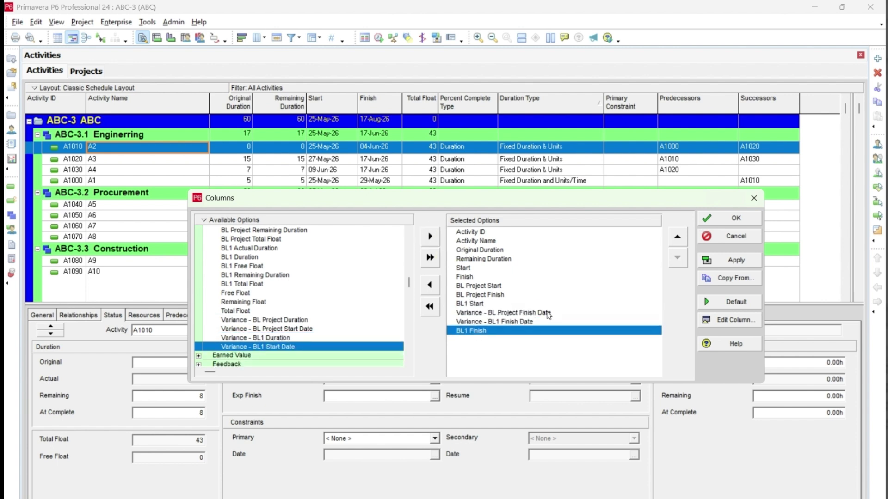
{"action": "left_click", "coordinate": [679, 238]}
{"action": "left_click", "coordinate": [679, 237]}
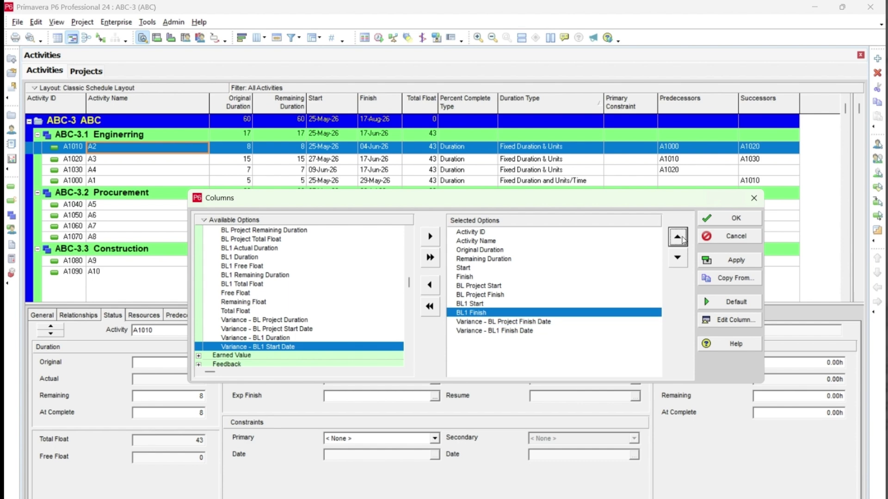
{"action": "left_click", "coordinate": [756, 221]}
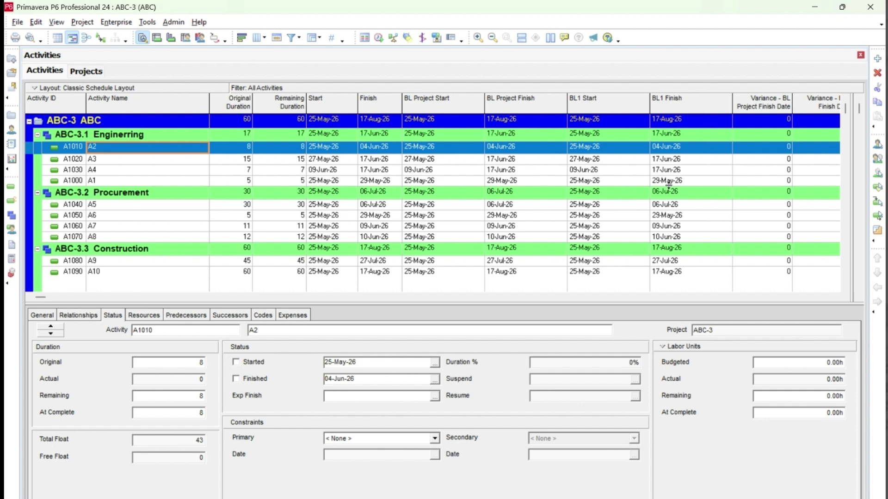
- Sort the activities by Variance - BL Project Finish Date to inspect A1's finish variances, and enlarge the activity table's height
{"action": "left_click", "coordinate": [789, 104]}
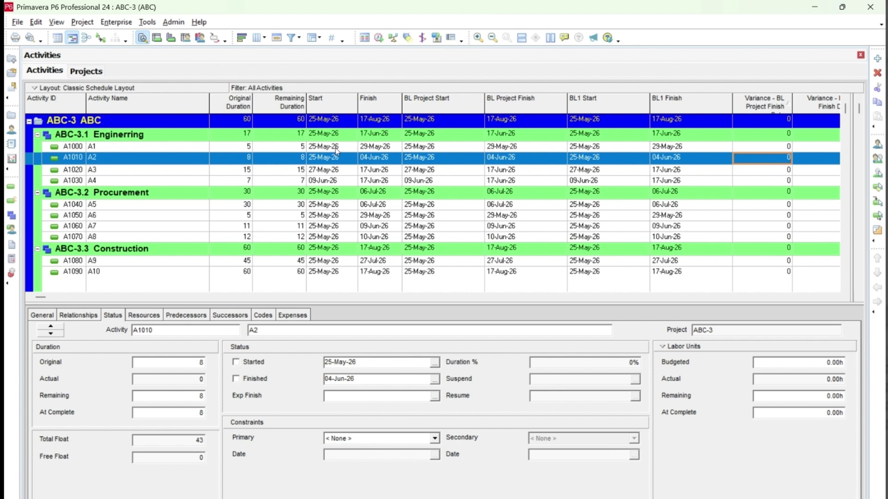
{"action": "left_click", "coordinate": [377, 148]}
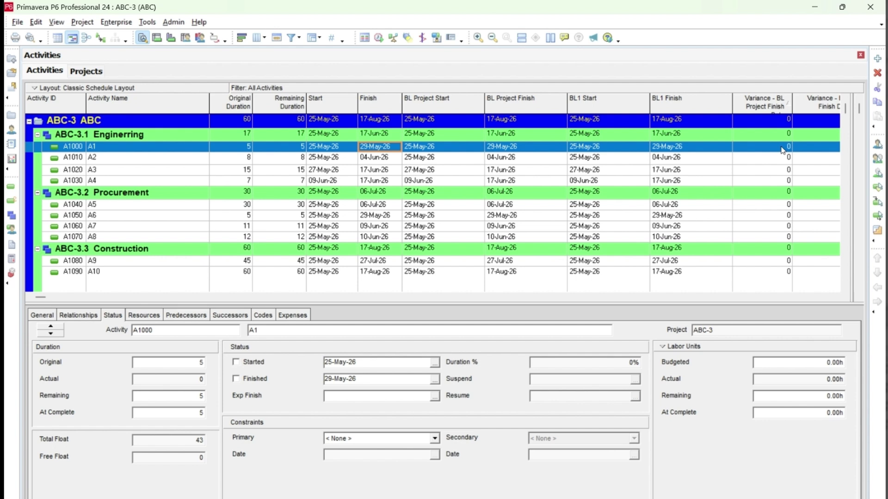
{"action": "left_click", "coordinate": [816, 148]}
{"action": "left_click_drag", "start_coordinate": [370, 303], "coordinate": [392, 422]}
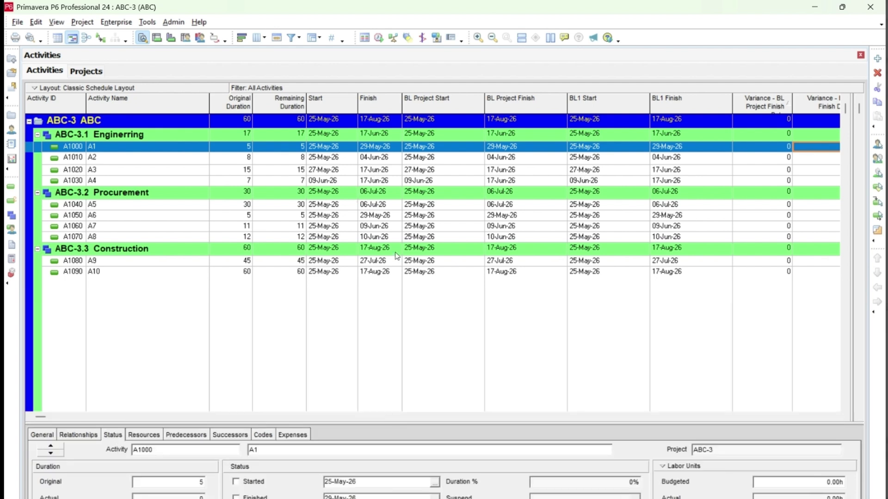